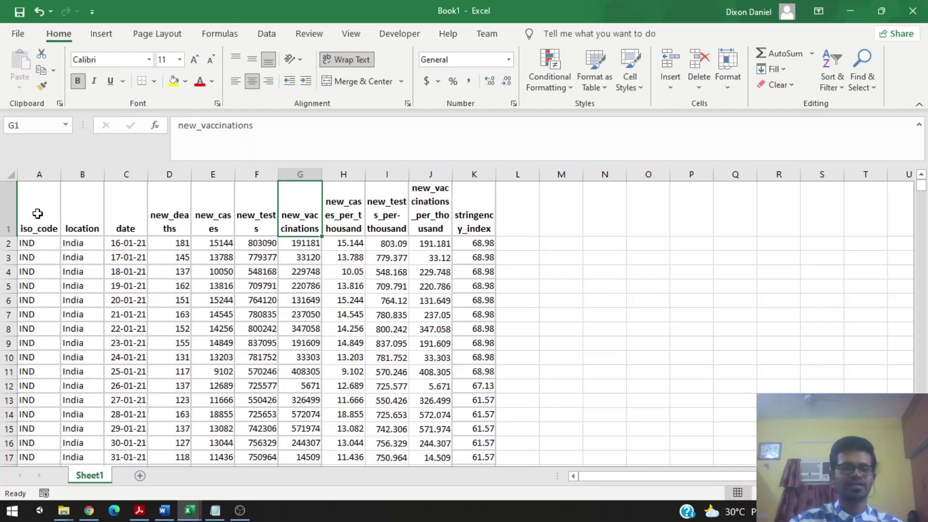
# - Look over the first data rows, the J11 per-thousand vaccination formula, and the new_deaths and new_tests cells
pyautogui.moveTo(37, 213); pyautogui.dragTo(478, 331)
pyautogui.click(441, 368)
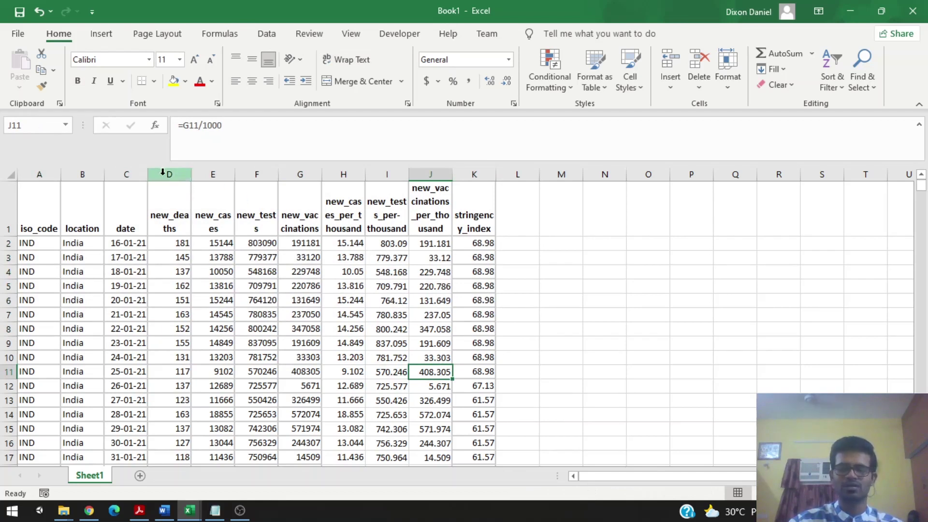
pyautogui.click(177, 223)
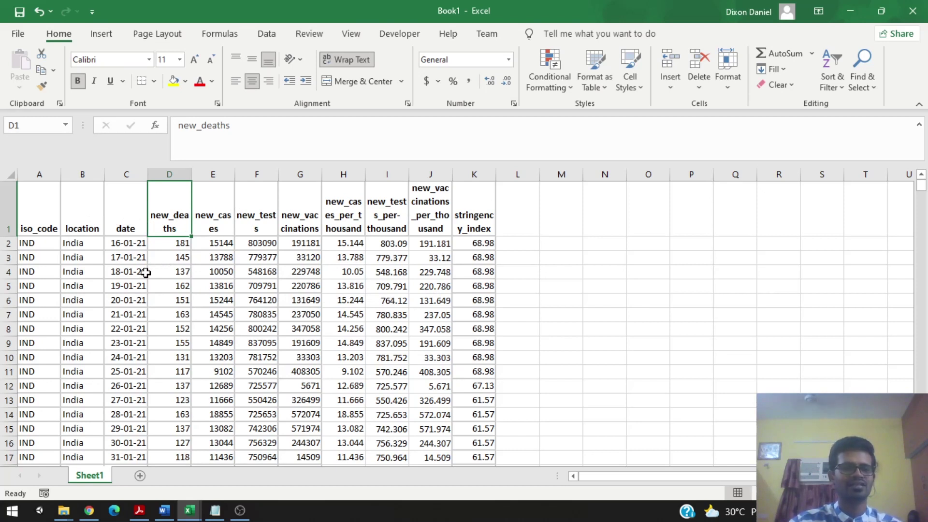
pyautogui.click(259, 283)
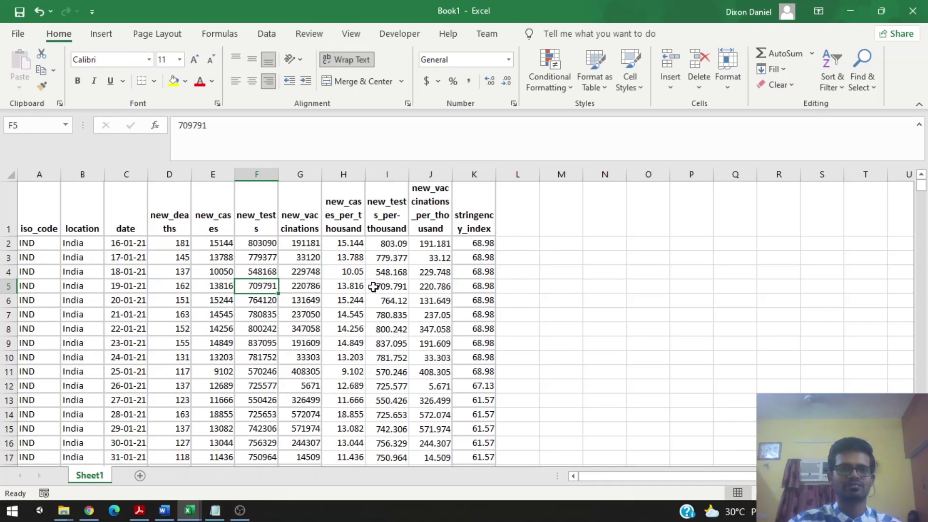
# - Pick Regression in Data Analysis, close the list unused, and select the new_cases header E1
pyautogui.click(267, 35)
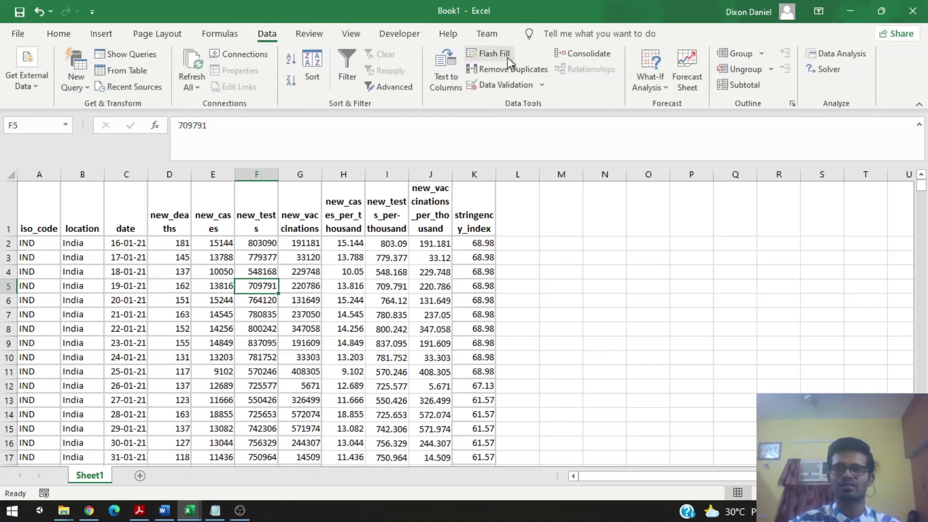
pyautogui.click(842, 52)
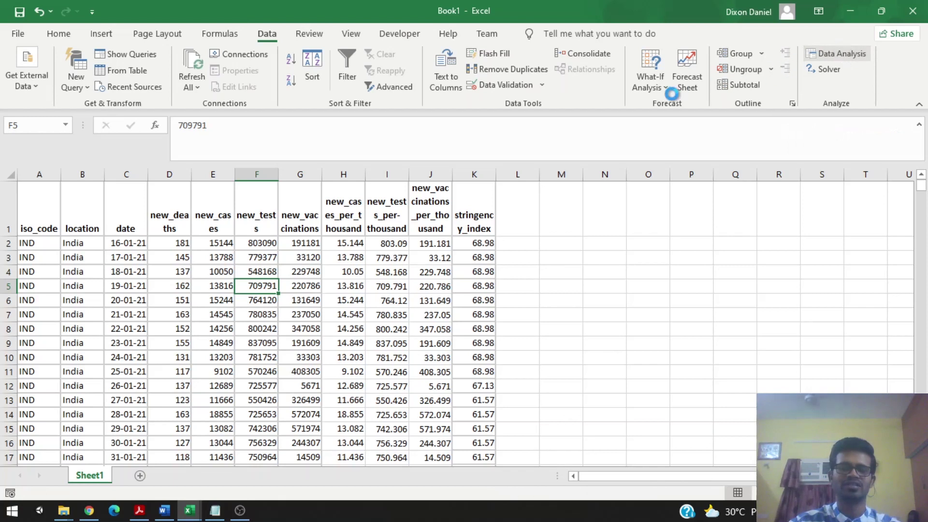
pyautogui.scroll(-2, 602, 144)
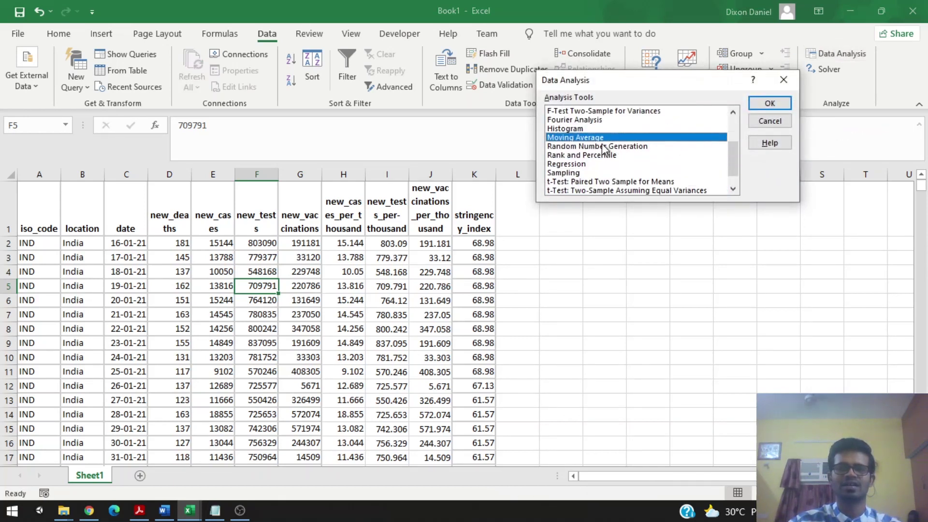
pyautogui.click(580, 166)
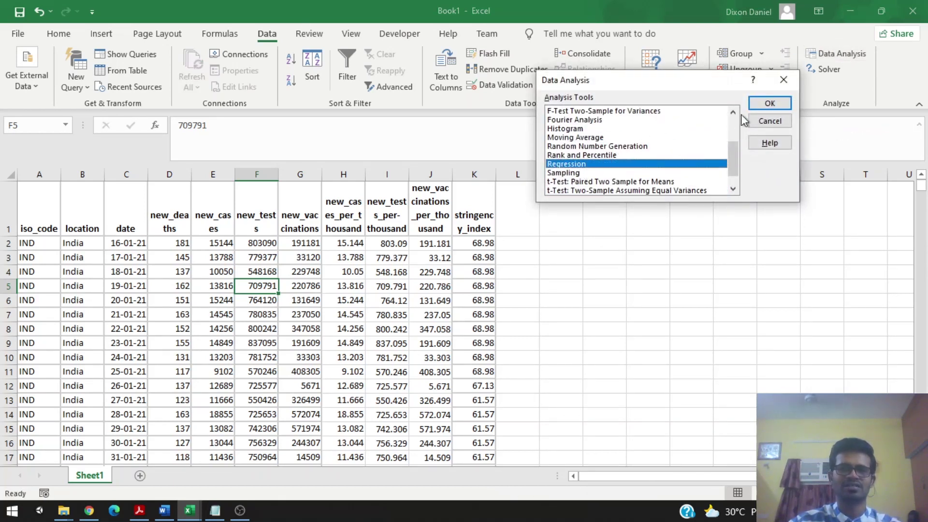
pyautogui.click(793, 79)
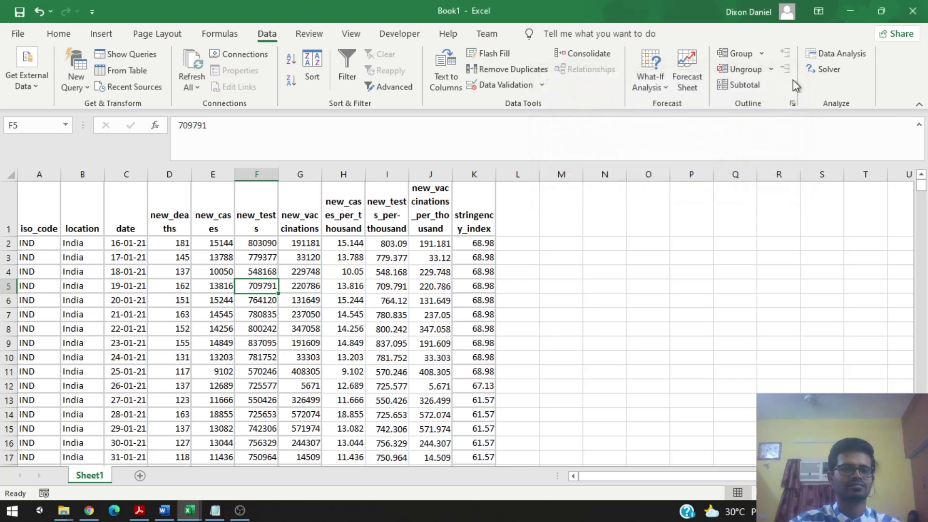
pyautogui.click(223, 229)
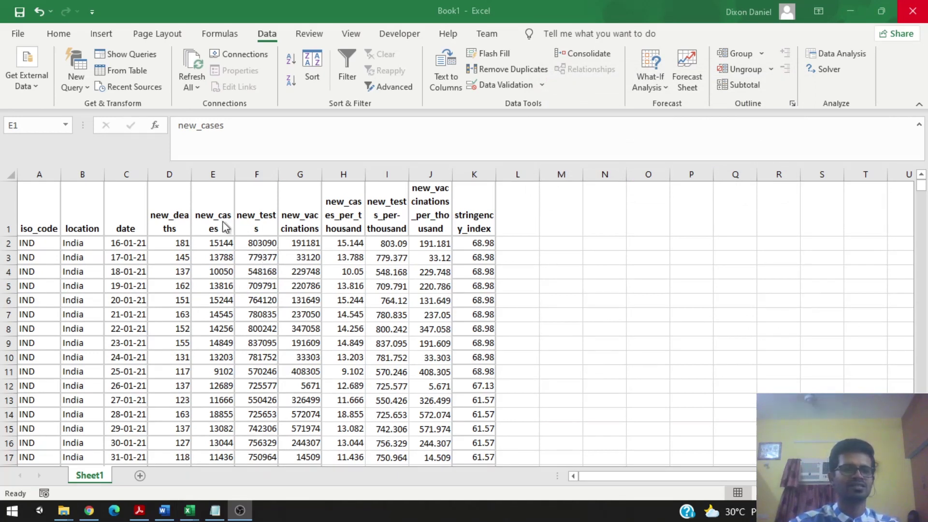
pyautogui.click(172, 173)
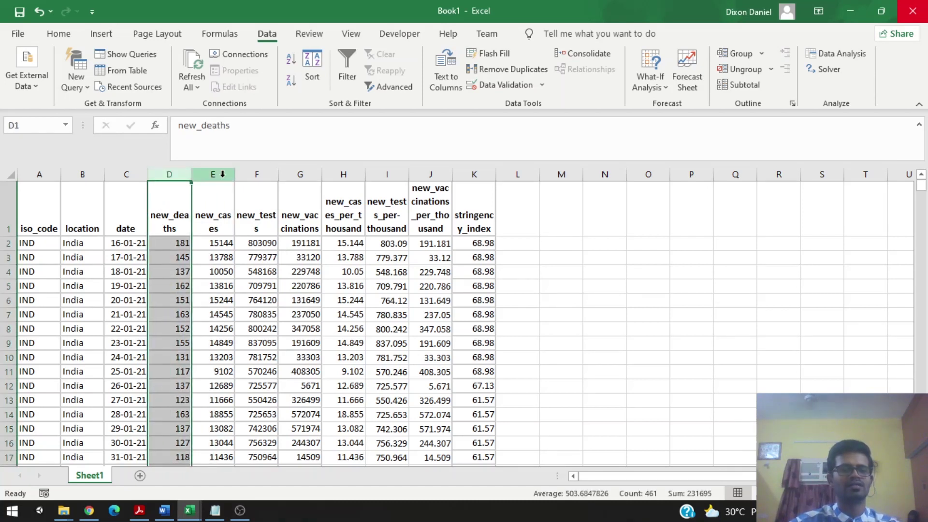
pyautogui.moveTo(222, 173); pyautogui.dragTo(289, 180)
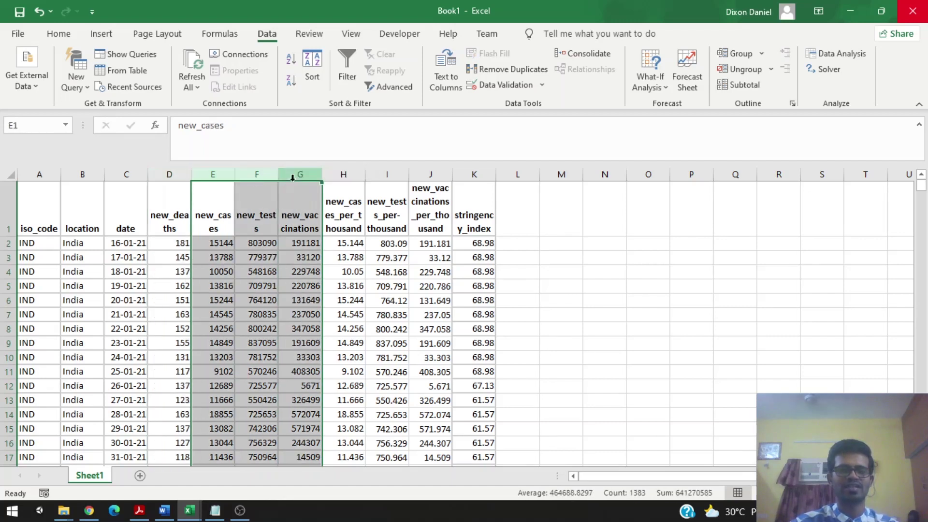
pyautogui.click(489, 173)
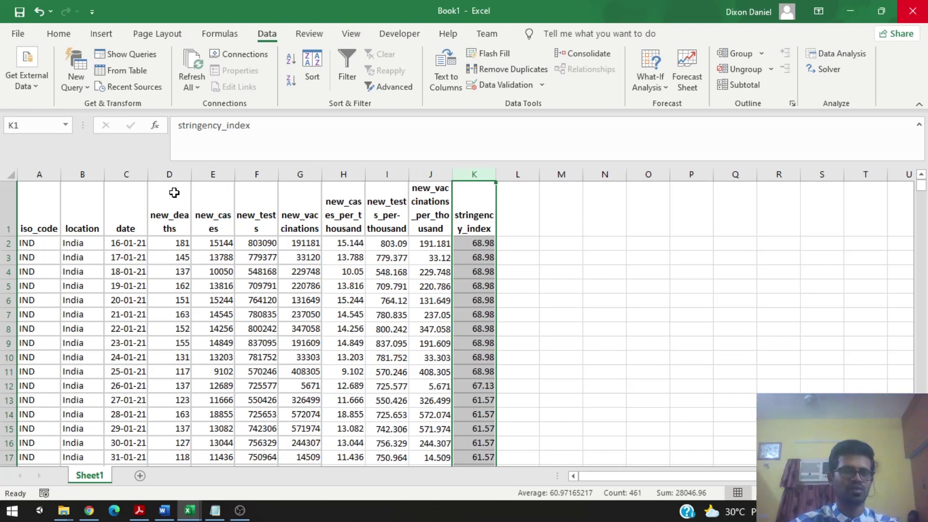
pyautogui.click(181, 168)
pyautogui.moveTo(225, 172); pyautogui.dragTo(288, 170)
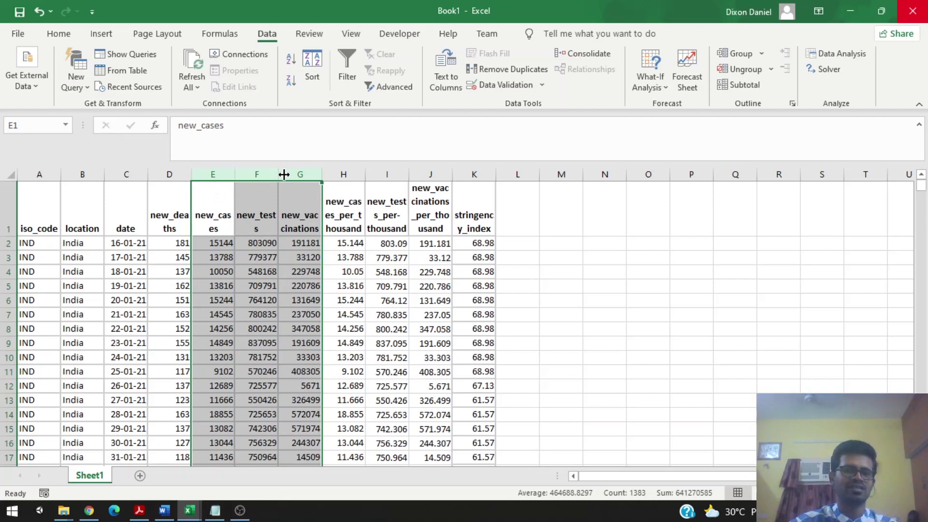
pyautogui.click(173, 191)
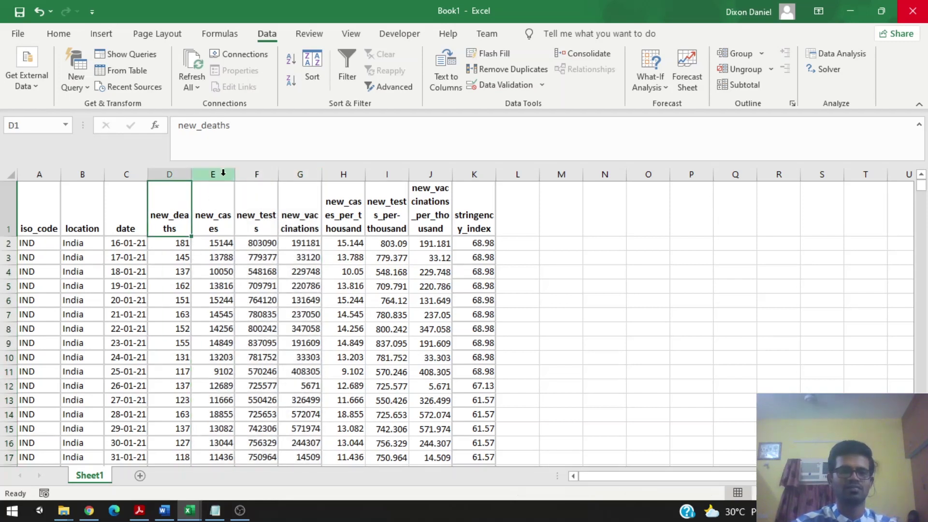
pyautogui.moveTo(224, 171); pyautogui.dragTo(292, 174)
pyautogui.click(489, 172)
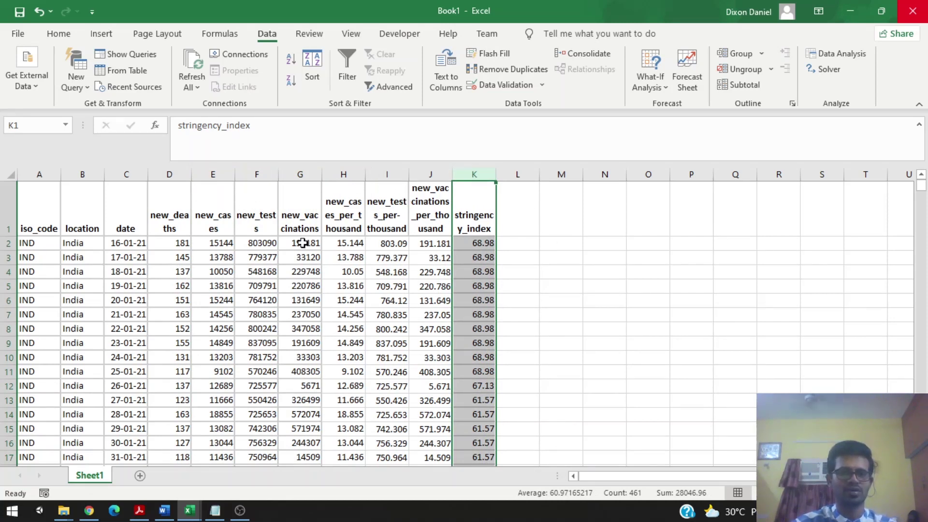
pyautogui.press('Left')
pyautogui.press('Left')
pyautogui.press('Left')
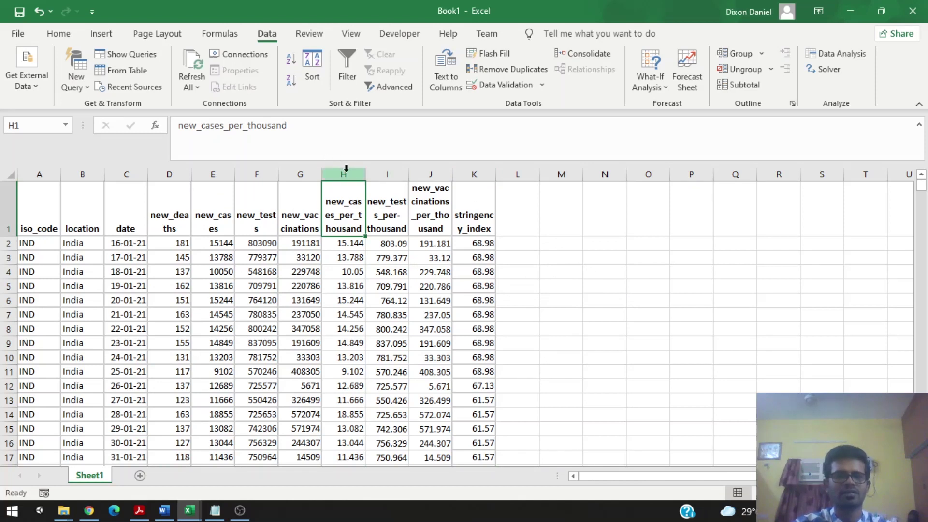
pyautogui.moveTo(349, 170); pyautogui.dragTo(434, 175)
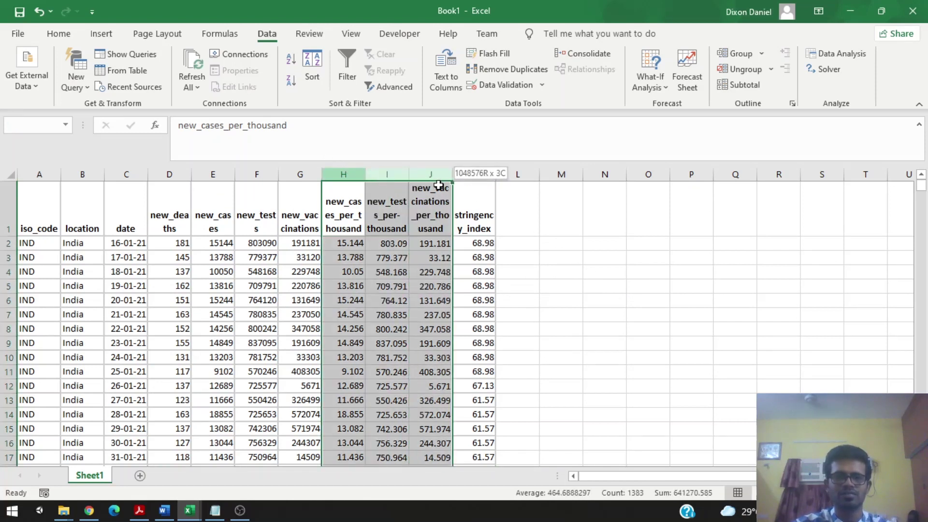
pyautogui.click(344, 213)
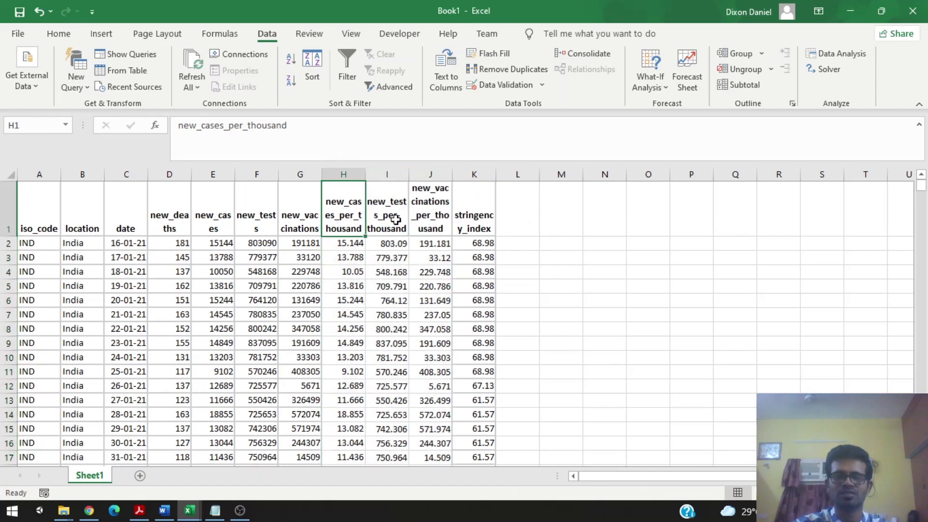
pyautogui.click(438, 215)
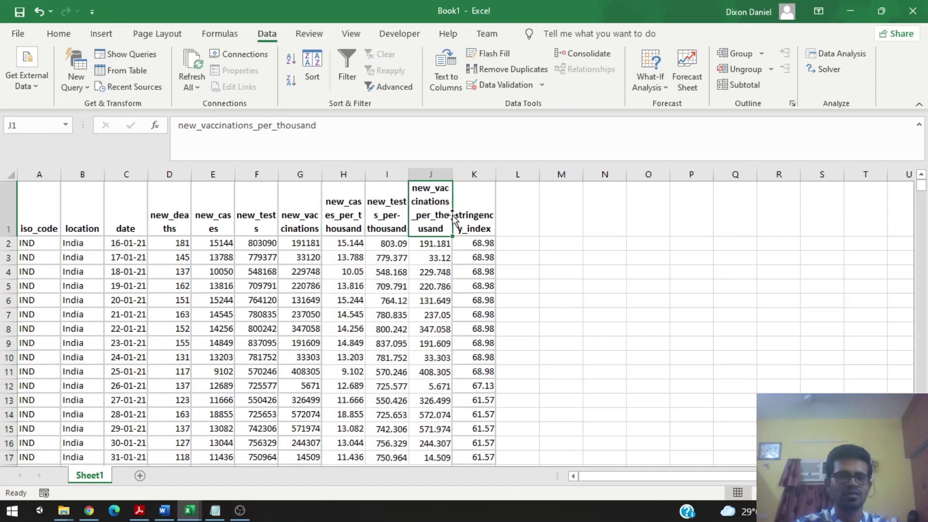
pyautogui.click(216, 244)
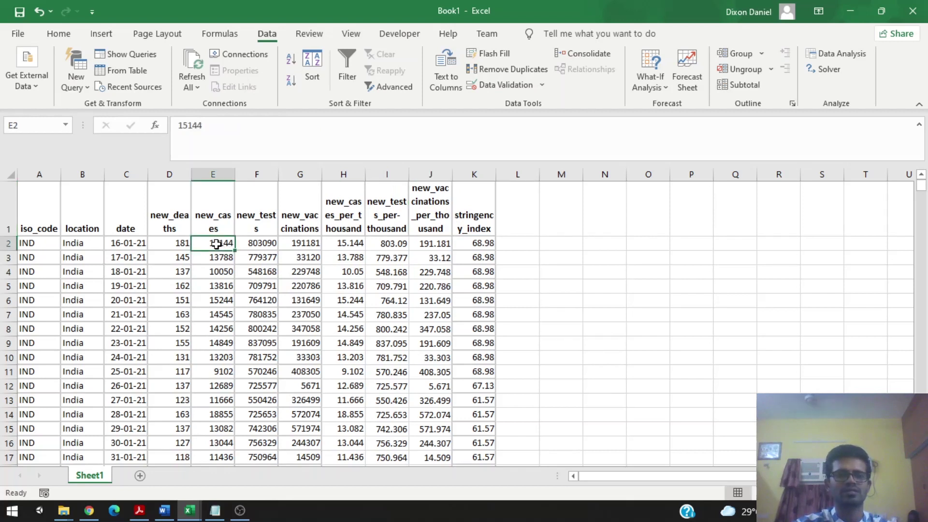
pyautogui.click(352, 244)
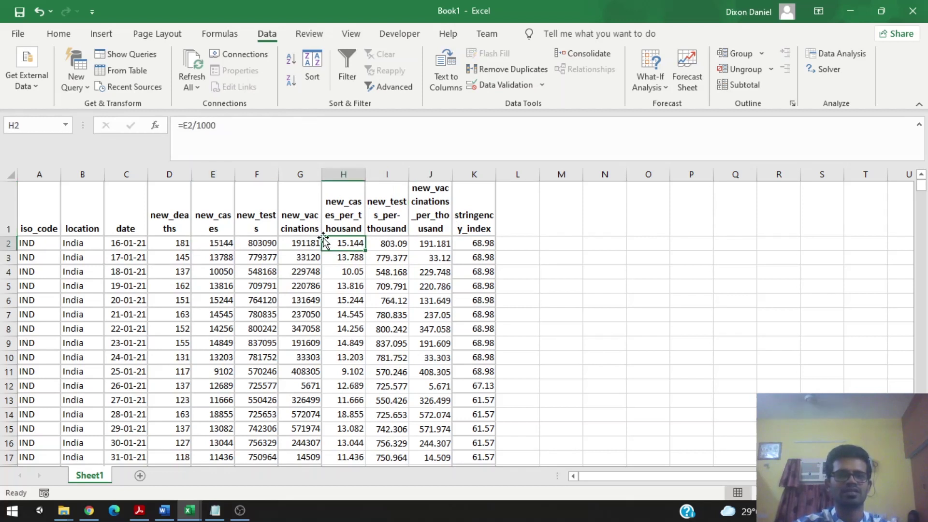
pyautogui.moveTo(216, 126); pyautogui.dragTo(177, 125)
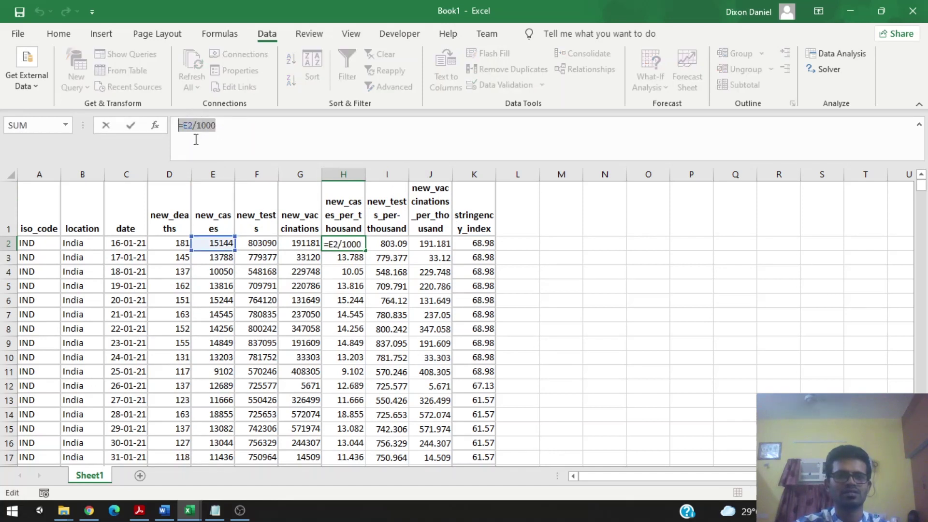
pyautogui.click(262, 244)
pyautogui.press('Escape')
pyautogui.click(407, 246)
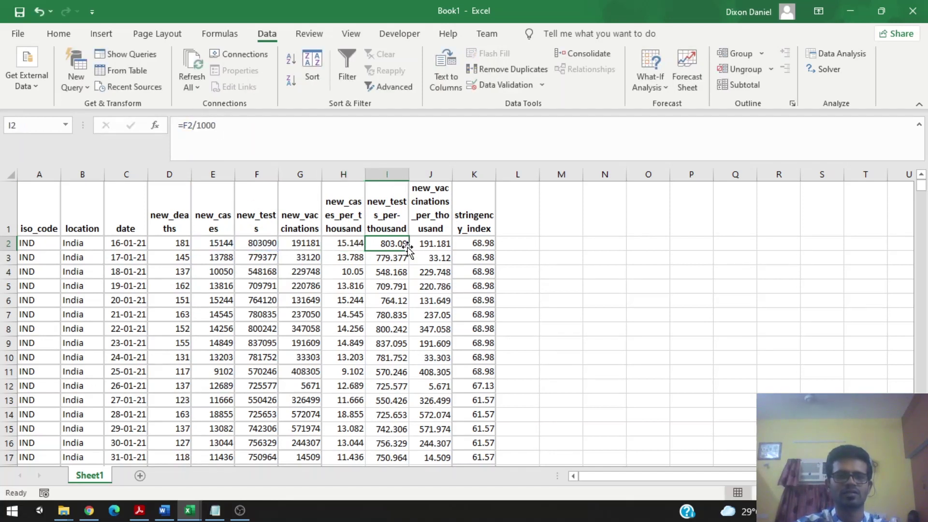
pyautogui.click(434, 243)
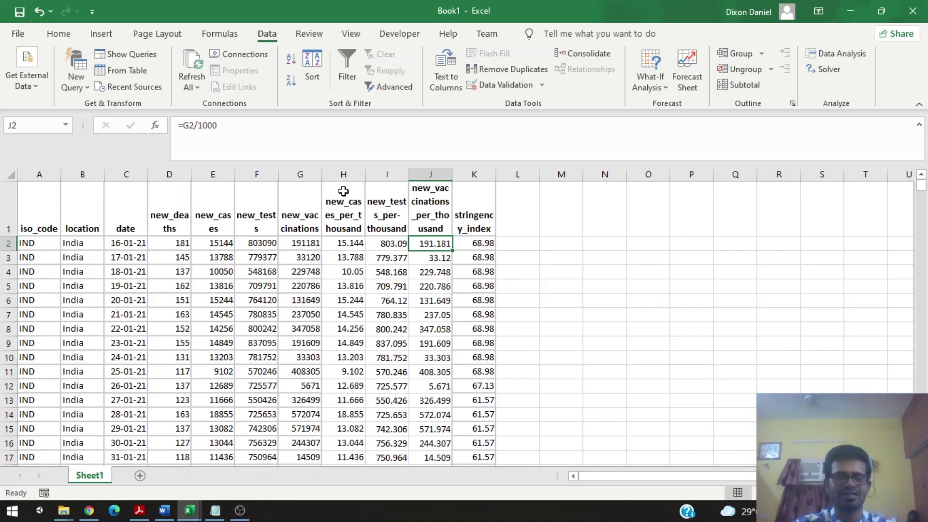
pyautogui.click(374, 260)
pyautogui.click(704, 244)
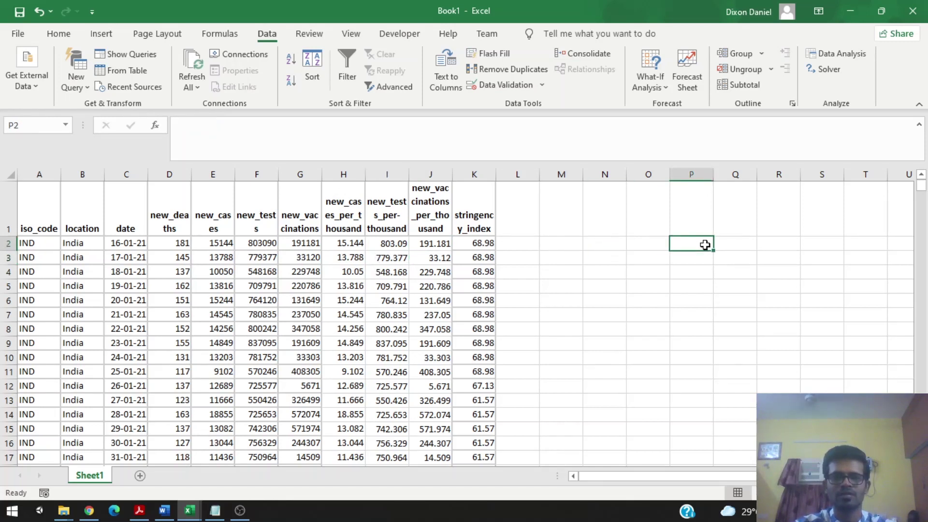
# - Select empty cell M2, then choose Regression from Data Analysis to open its settings
pyautogui.click(552, 244)
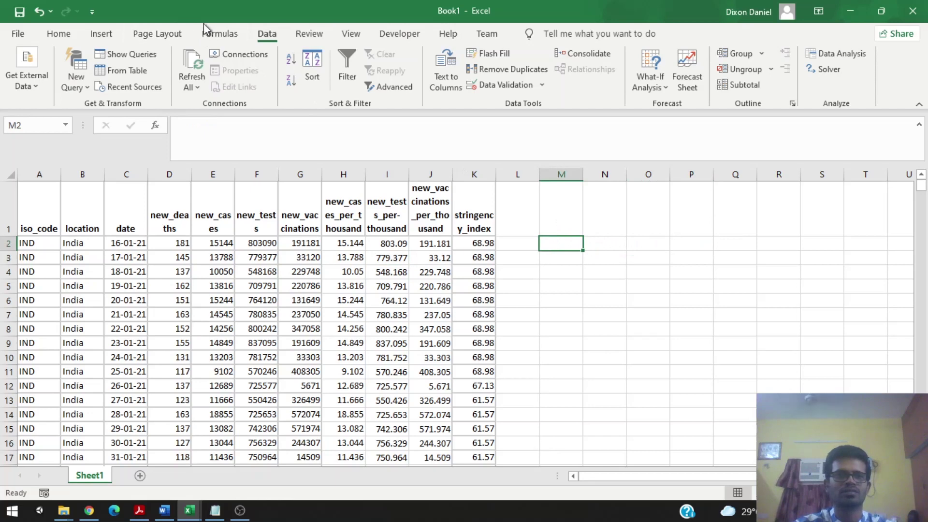
pyautogui.click(220, 33)
pyautogui.click(266, 33)
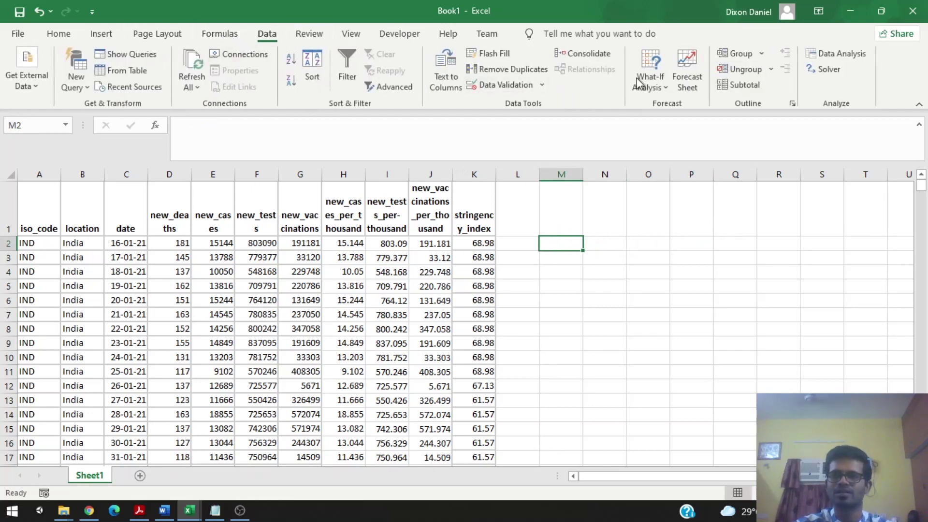
pyautogui.click(845, 54)
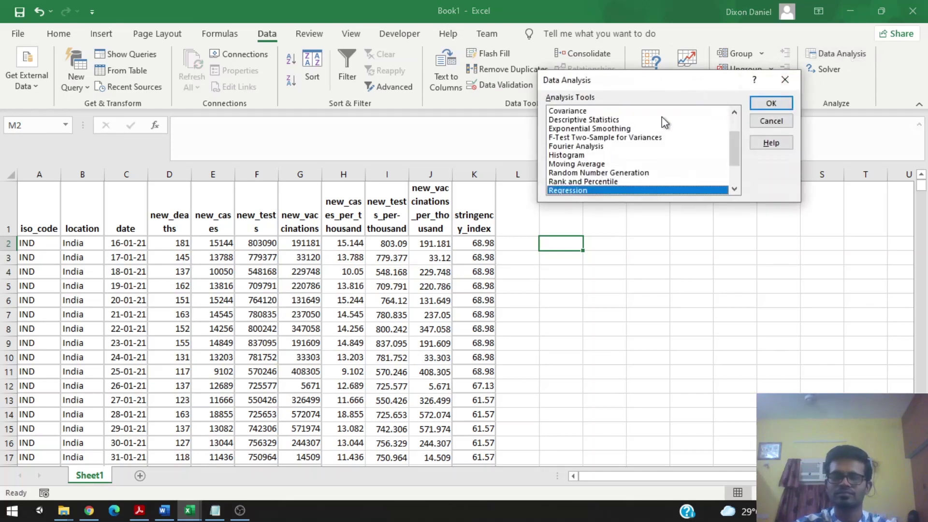
pyautogui.click(598, 154)
pyautogui.scroll(-2, 589, 149)
pyautogui.scroll(2, 589, 150)
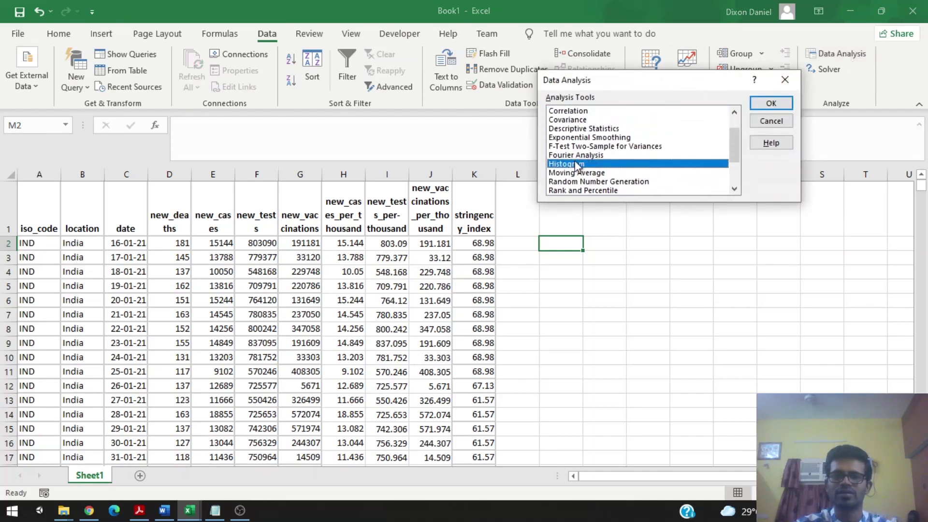
pyautogui.scroll(1, 573, 162)
pyautogui.scroll(-2, 574, 161)
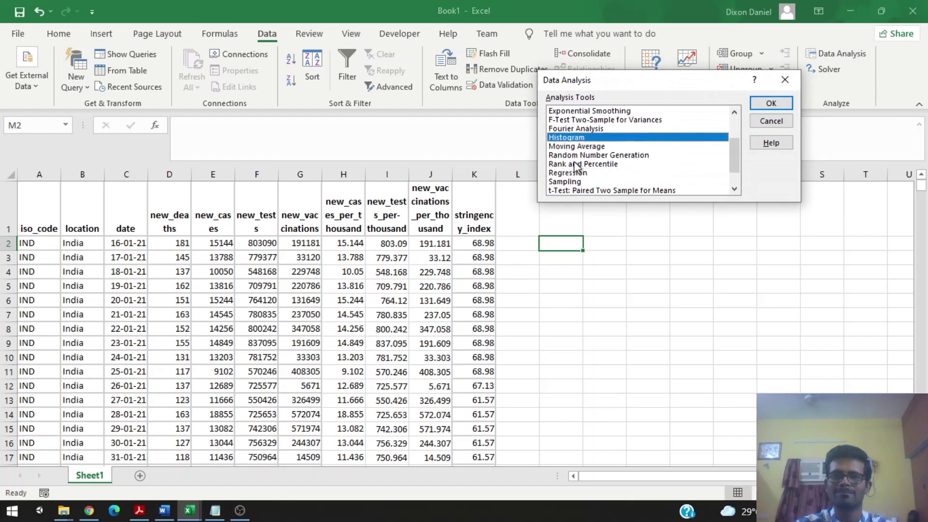
pyautogui.click(578, 173)
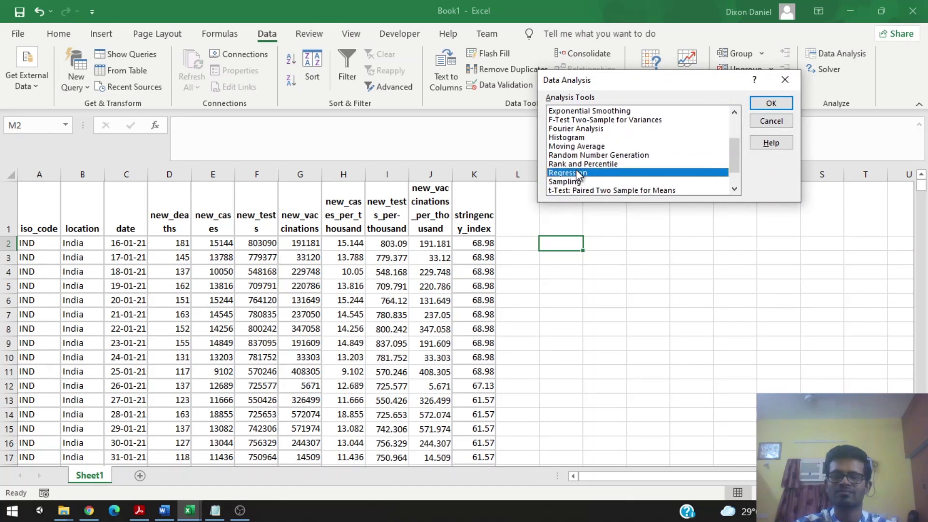
pyautogui.click(773, 107)
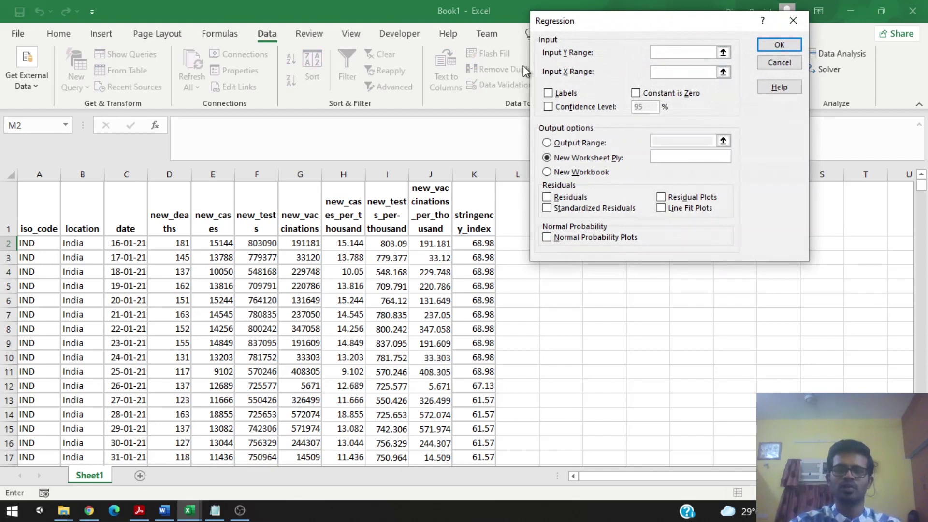
# - Set the Input Y Range to the new_deaths column, $D$1:$D$461
pyautogui.click(723, 53)
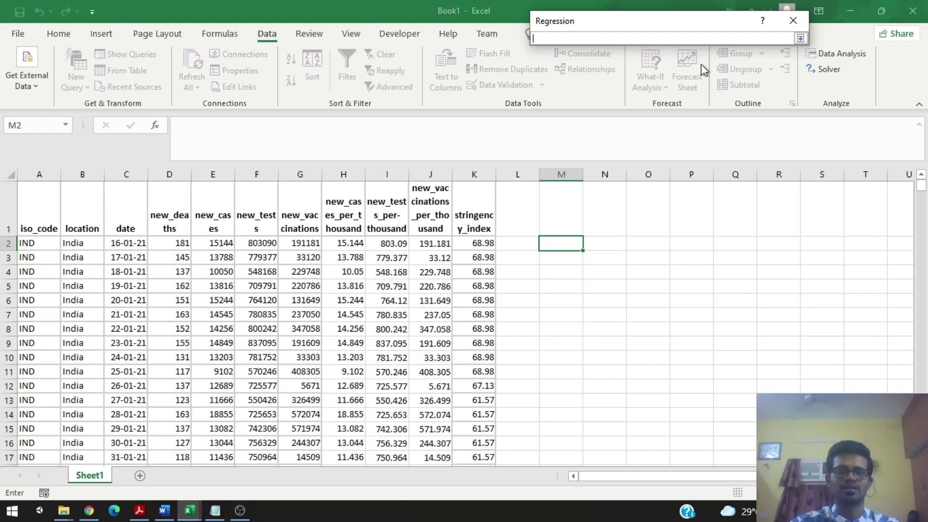
pyautogui.click(163, 210)
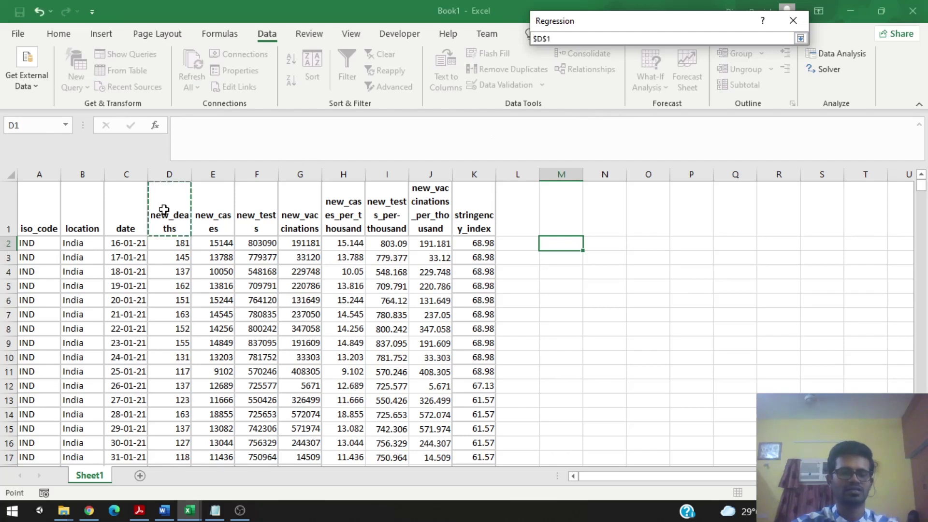
pyautogui.hotkey('ctrl', 'shift', 'Down')
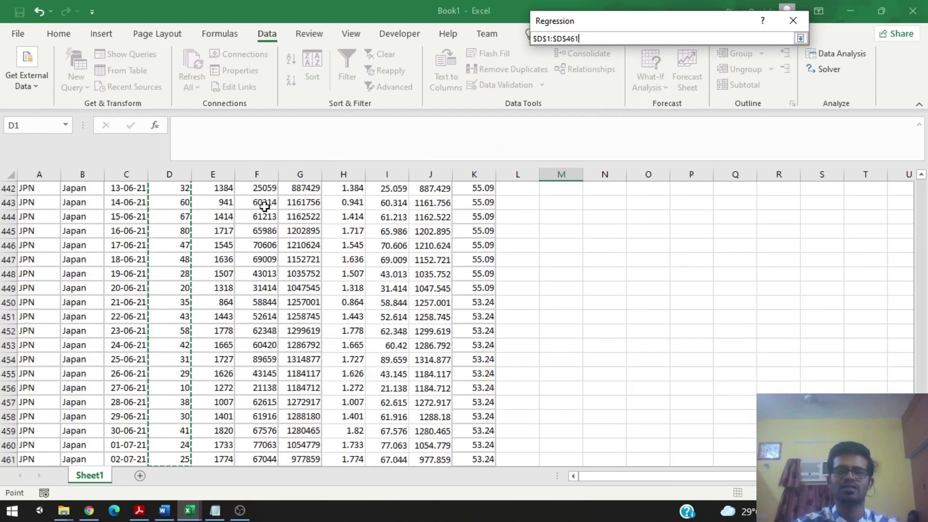
pyautogui.click(800, 38)
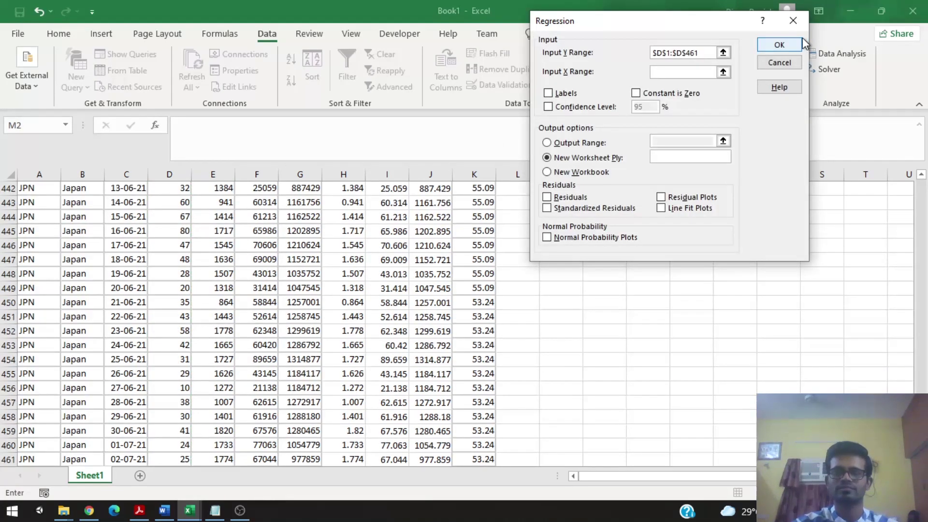
# - Set Input X Range $H$1:$K$461, output to a New Worksheet Ply, and run the regression
pyautogui.scroll(11, 399, 260)
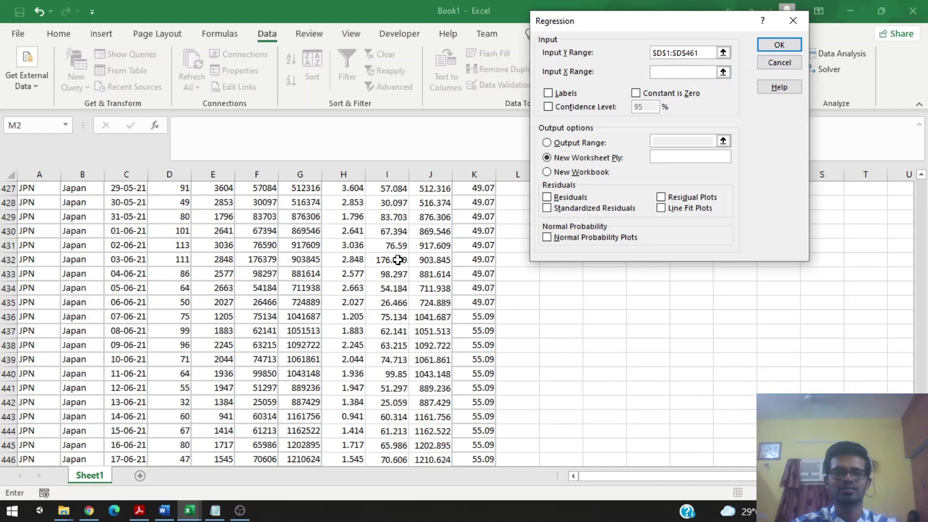
pyautogui.click(722, 72)
pyautogui.scroll(20, 475, 193)
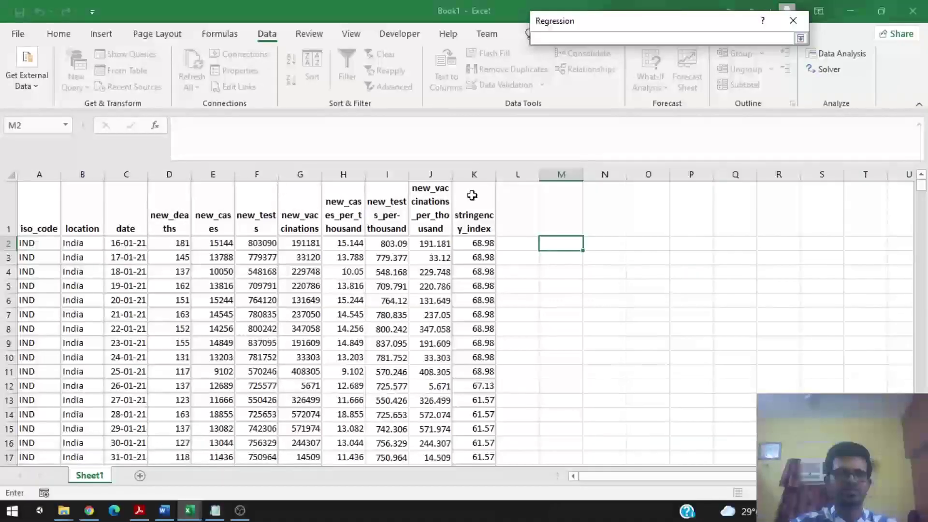
pyautogui.click(338, 208)
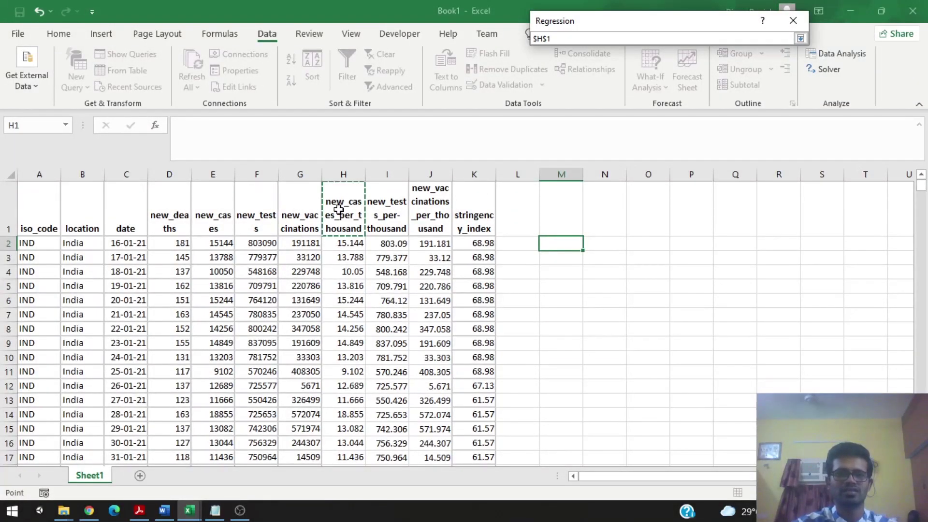
pyautogui.hotkey('shift', 'Right')
pyautogui.hotkey('shift', 'Right')
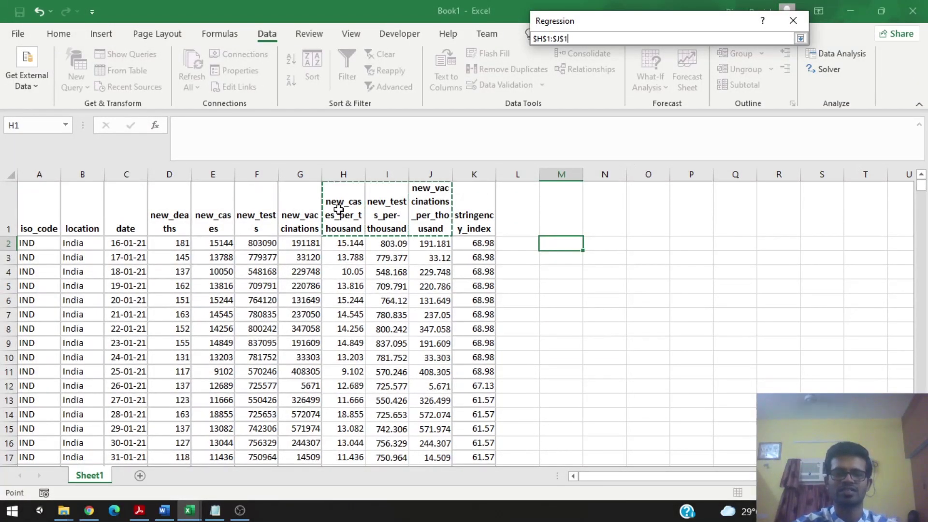
pyautogui.hotkey('shift', 'Right')
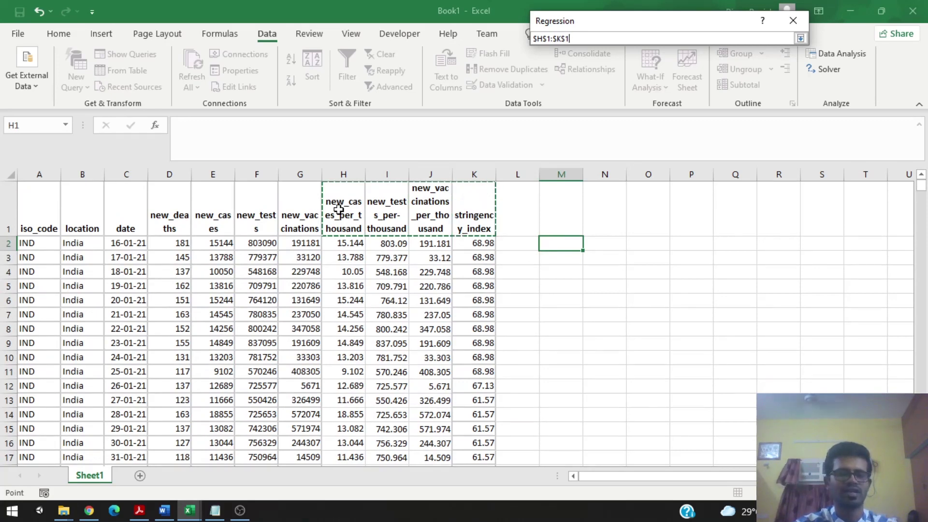
pyautogui.hotkey('ctrl', 'shift', 'Down')
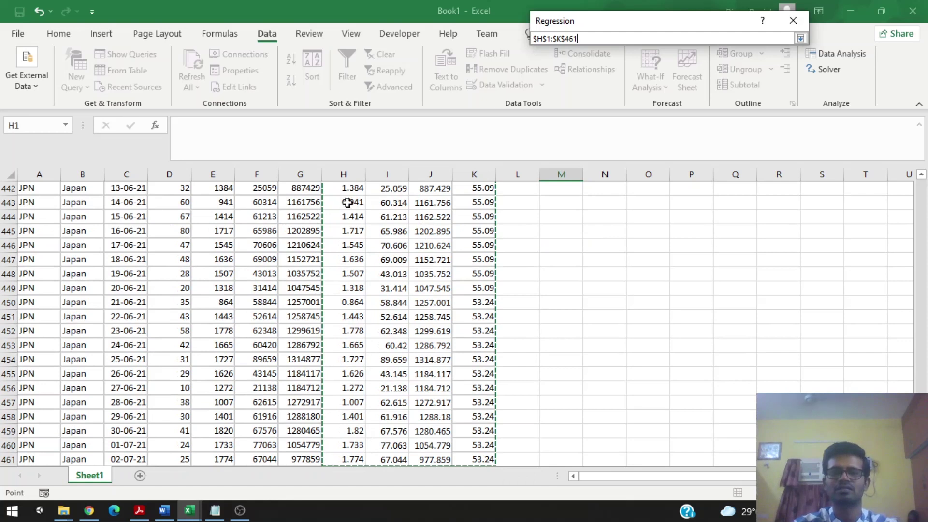
pyautogui.click(801, 40)
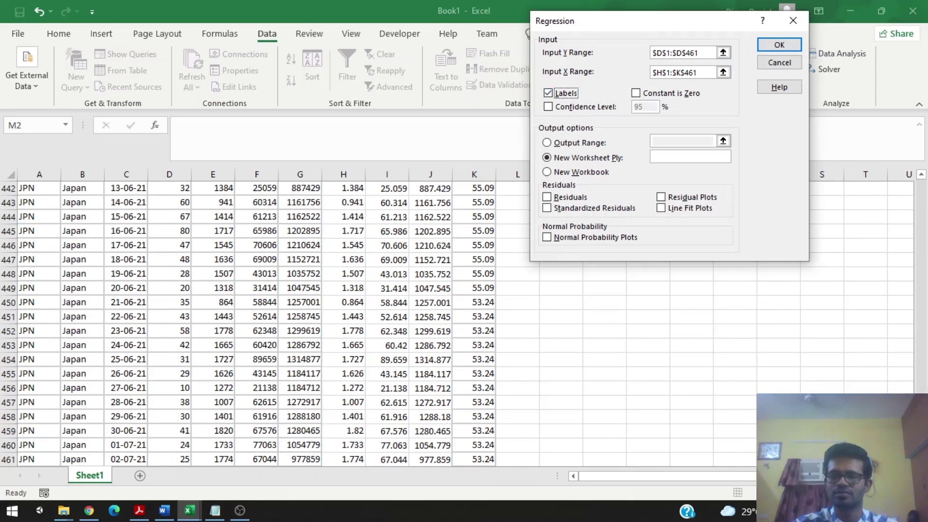
pyautogui.click(581, 160)
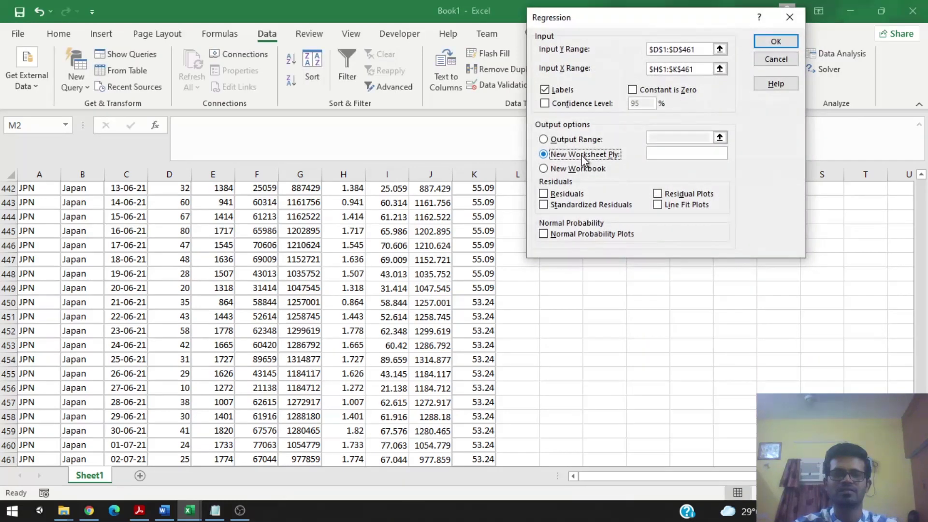
pyautogui.click(786, 43)
pyautogui.click(272, 243)
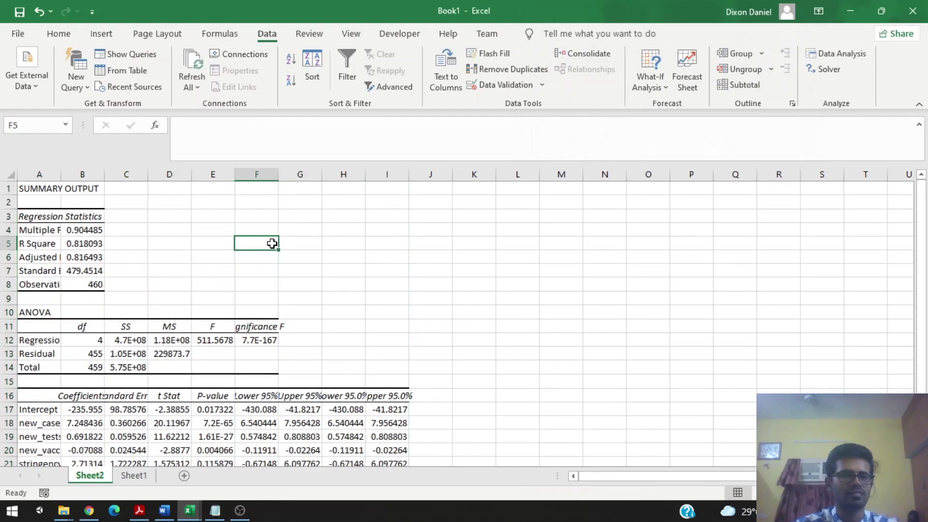
pyautogui.scroll(-1, 180, 264)
pyautogui.scroll(1, 179, 264)
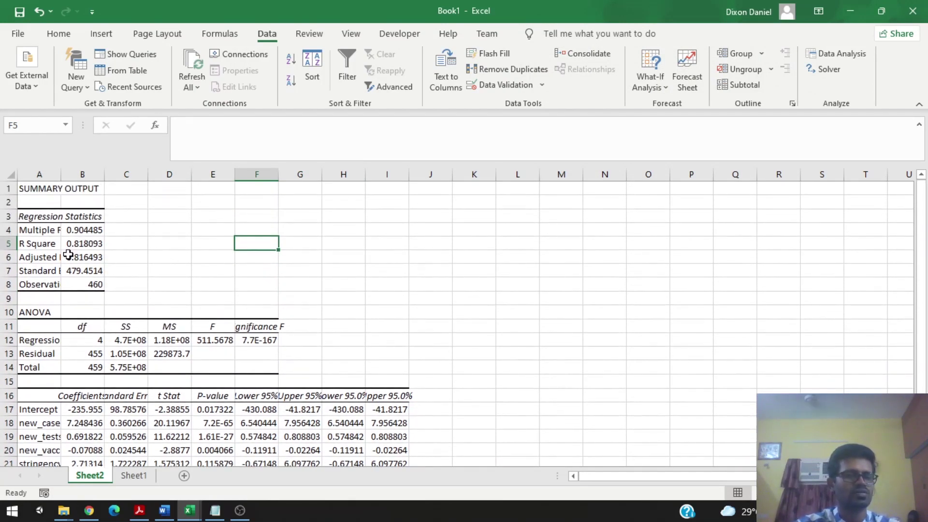
pyautogui.click(37, 256)
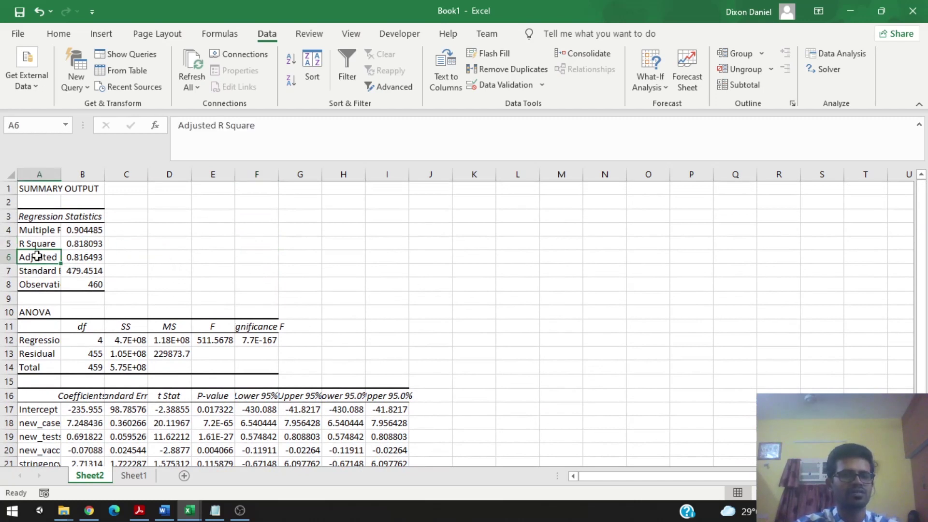
pyautogui.click(86, 257)
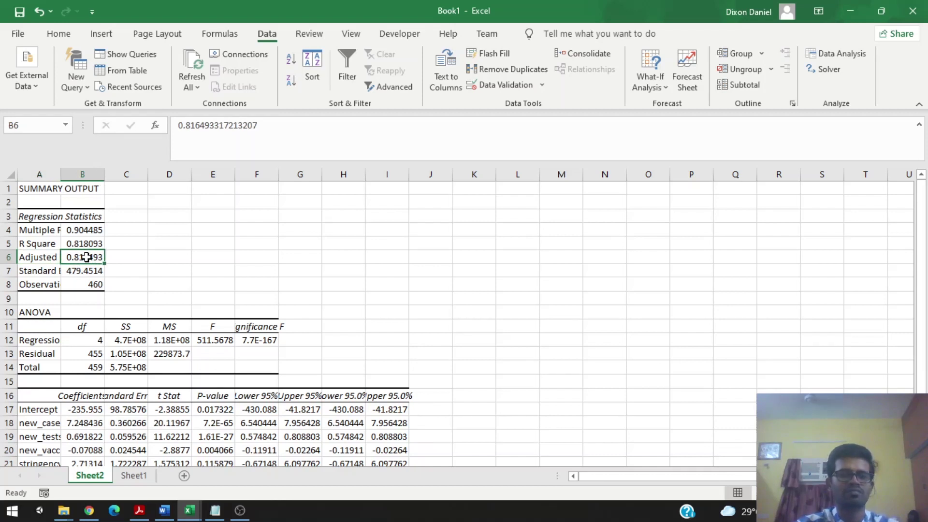
pyautogui.click(39, 242)
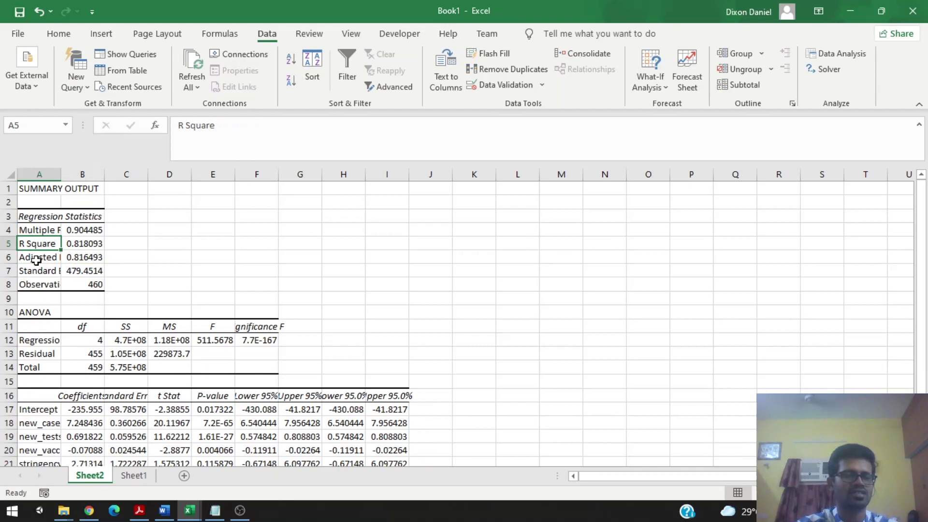
pyautogui.click(37, 260)
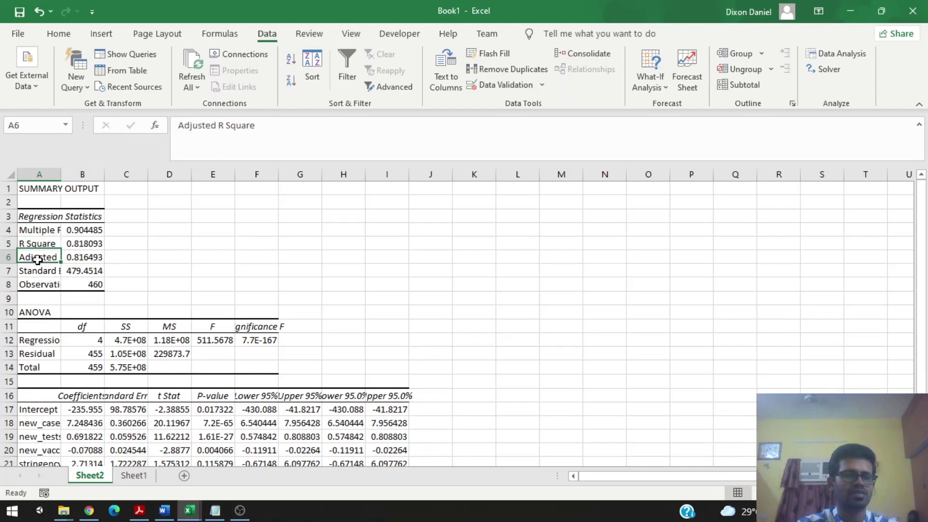
pyautogui.click(91, 259)
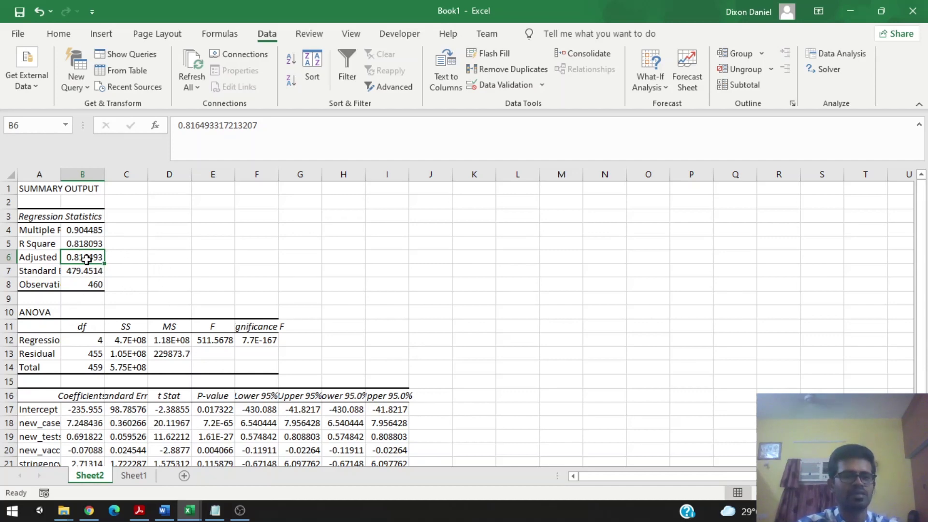
pyautogui.scroll(-1, 86, 260)
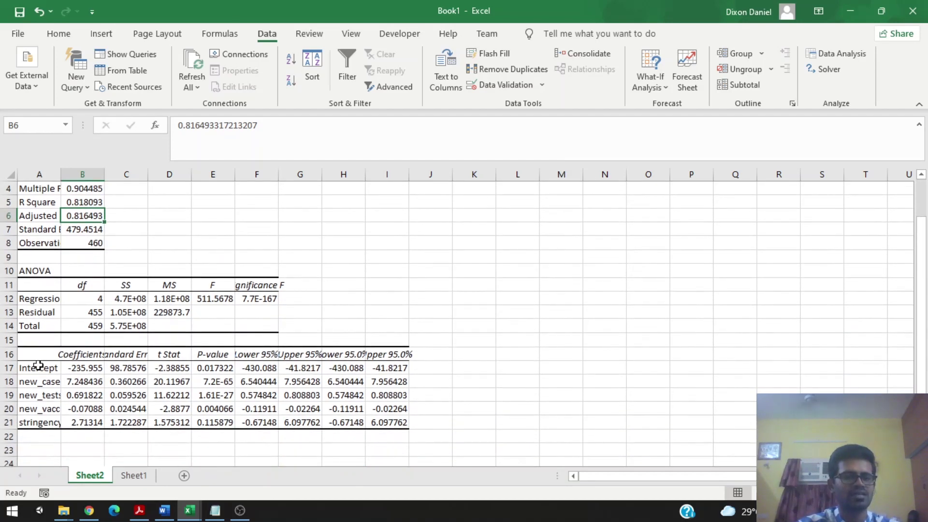
pyautogui.moveTo(37, 380); pyautogui.dragTo(35, 418)
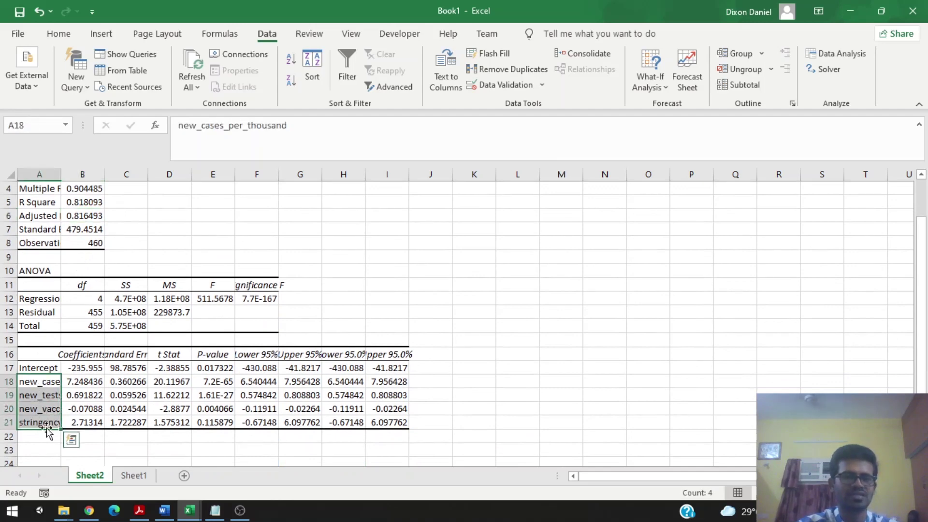
pyautogui.click(41, 421)
pyautogui.scroll(1, 86, 376)
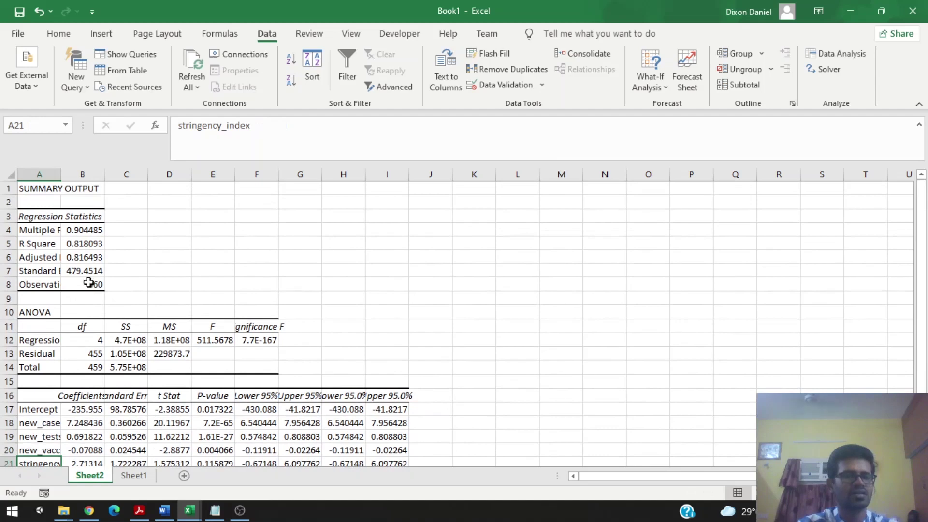
pyautogui.click(88, 257)
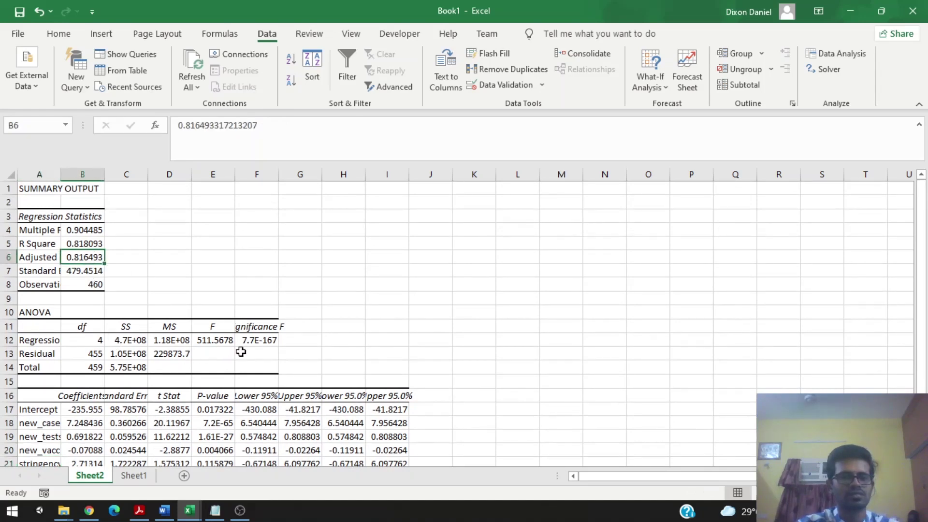
pyautogui.click(267, 367)
pyautogui.moveTo(268, 367); pyautogui.dragTo(44, 328)
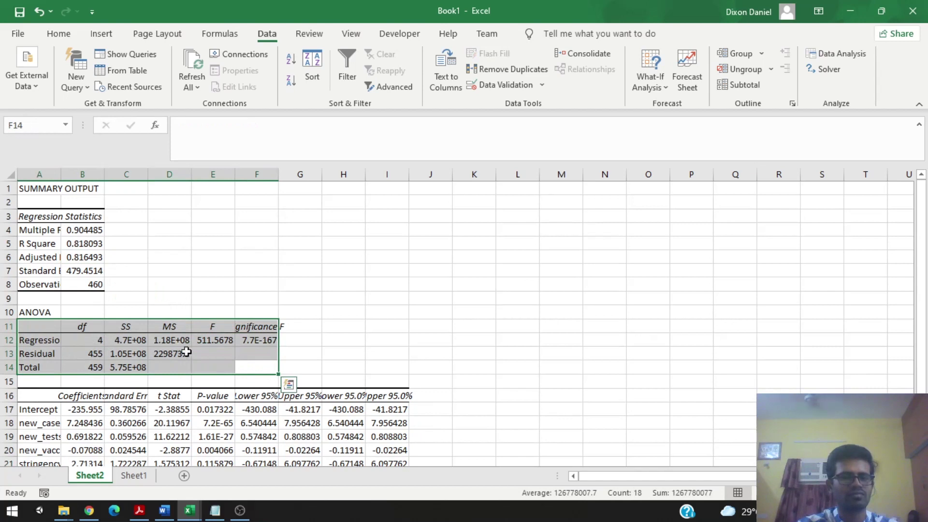
pyautogui.click(255, 341)
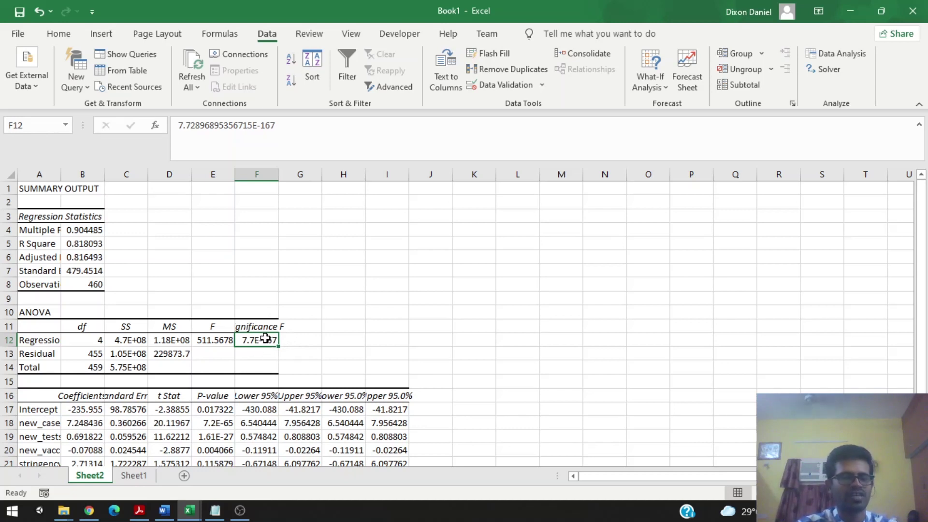
pyautogui.click(263, 367)
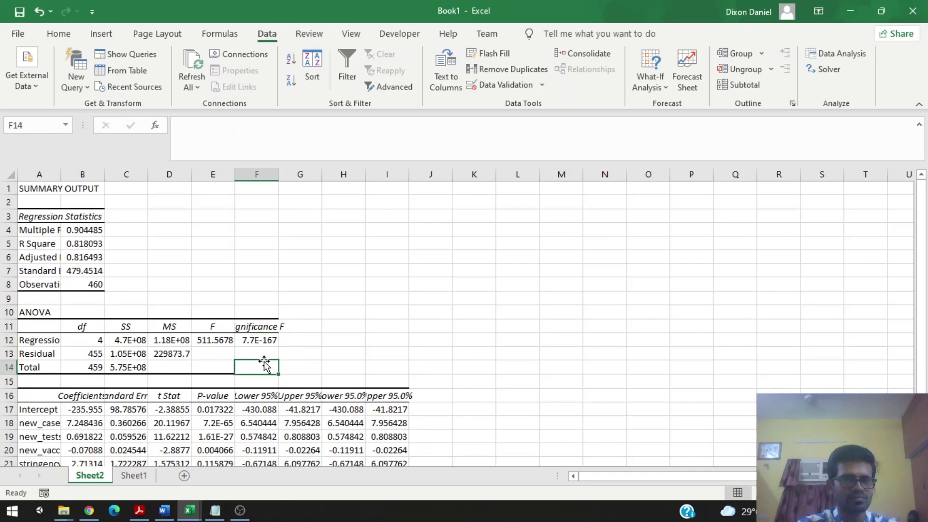
pyautogui.click(263, 340)
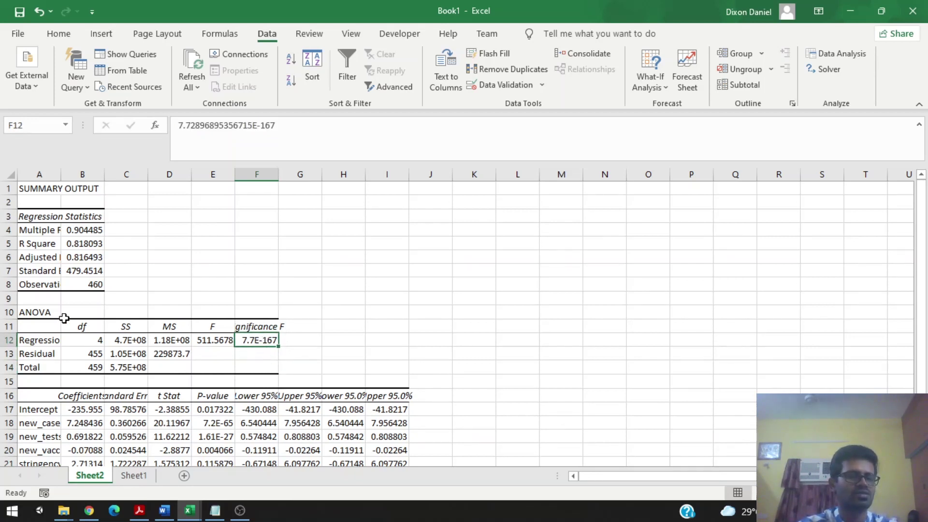
pyautogui.scroll(-1, 64, 318)
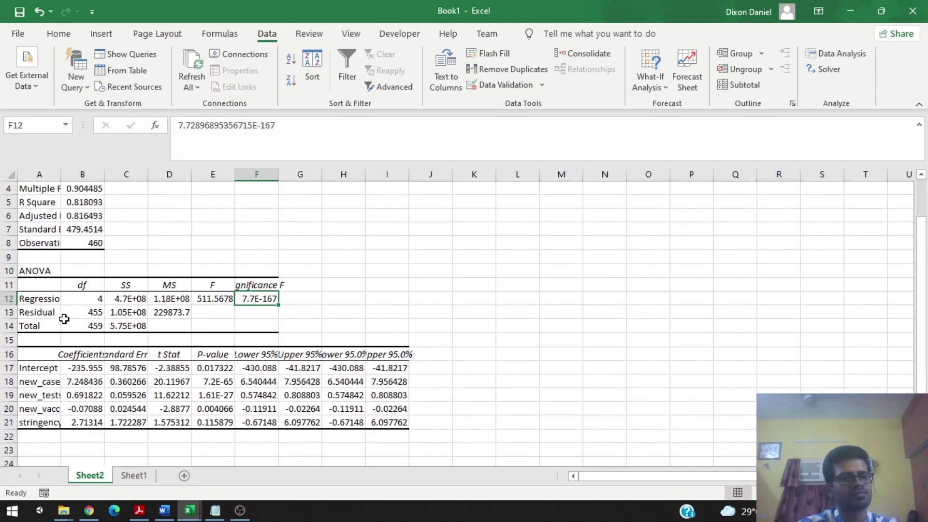
pyautogui.scroll(-1, 64, 319)
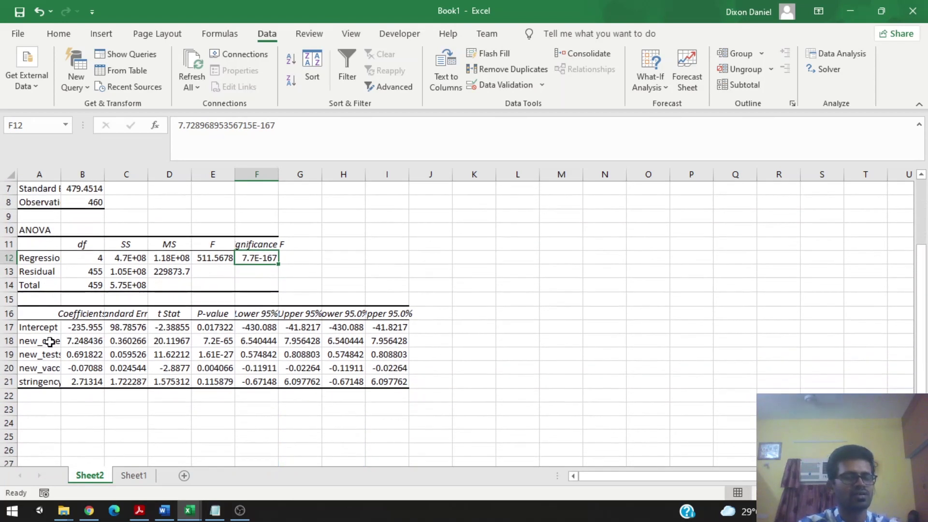
pyautogui.click(50, 341)
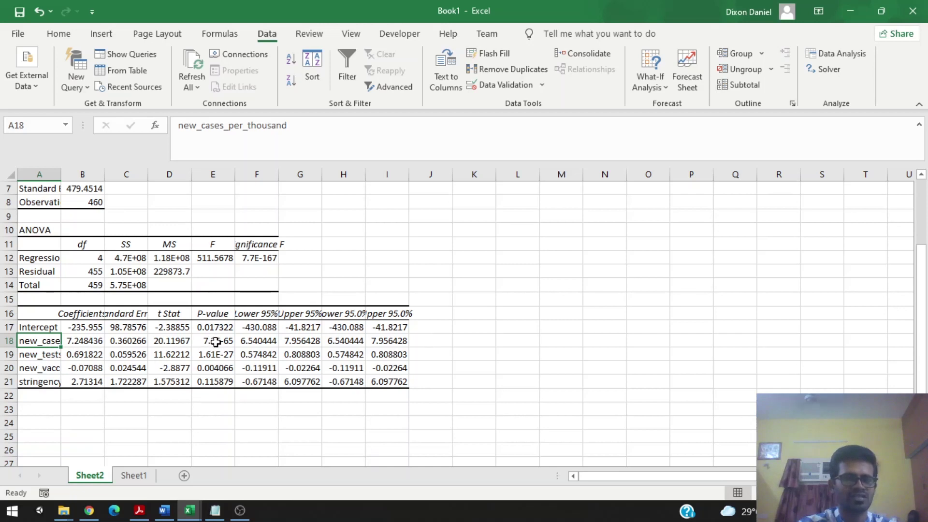
pyautogui.click(218, 313)
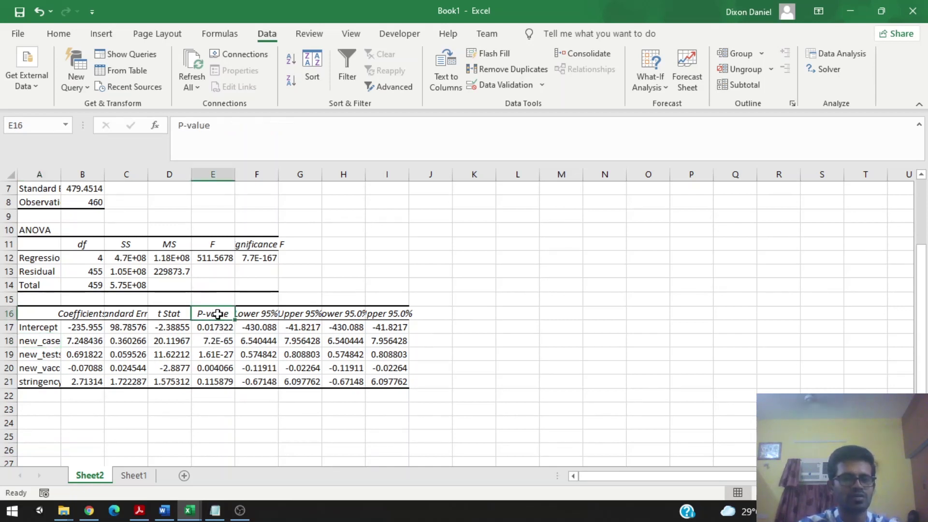
pyautogui.moveTo(41, 342); pyautogui.dragTo(39, 380)
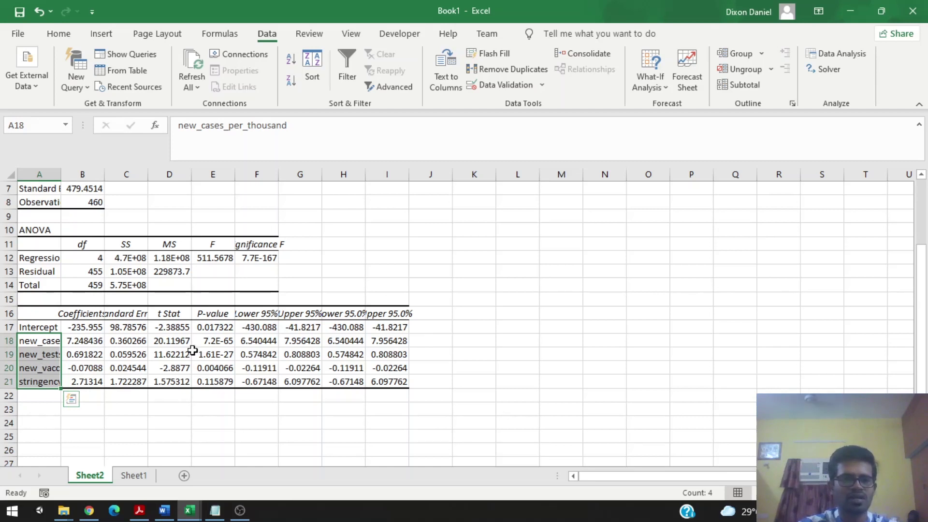
pyautogui.moveTo(201, 341); pyautogui.dragTo(200, 369)
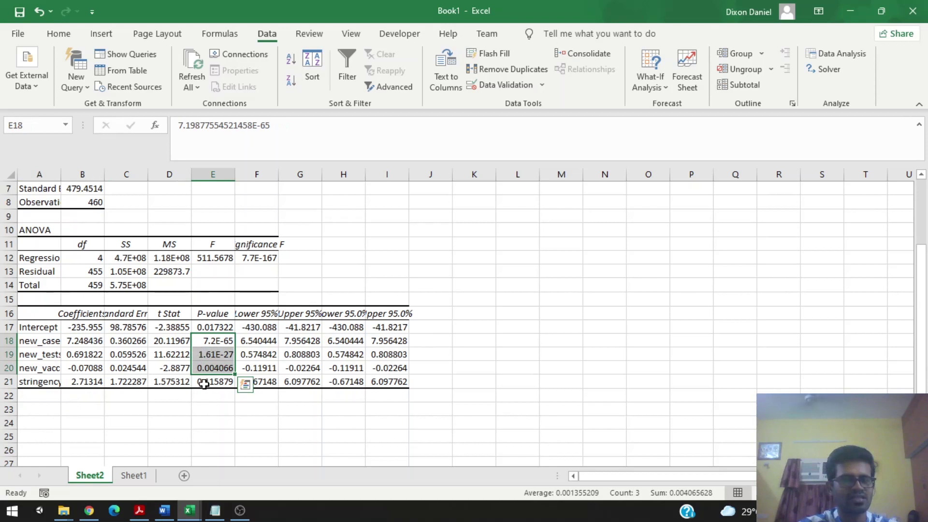
pyautogui.click(204, 383)
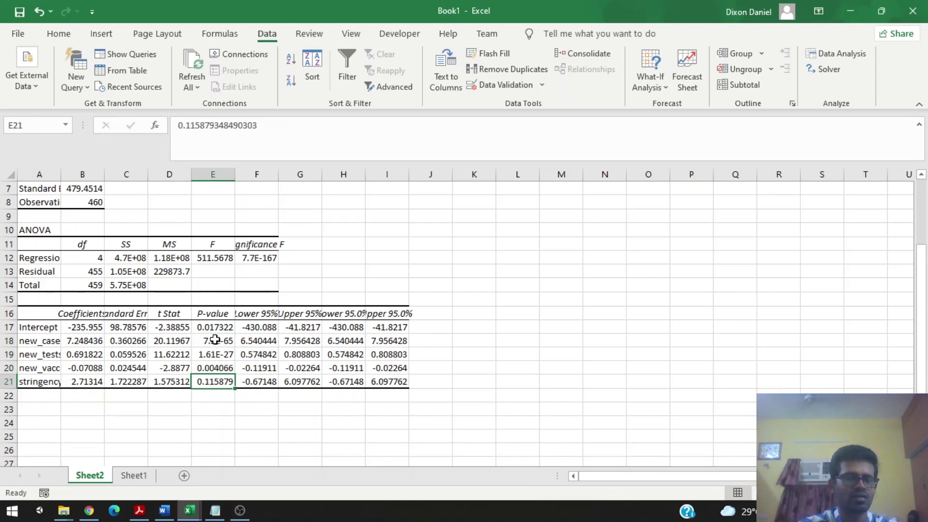
pyautogui.moveTo(214, 340); pyautogui.dragTo(214, 367)
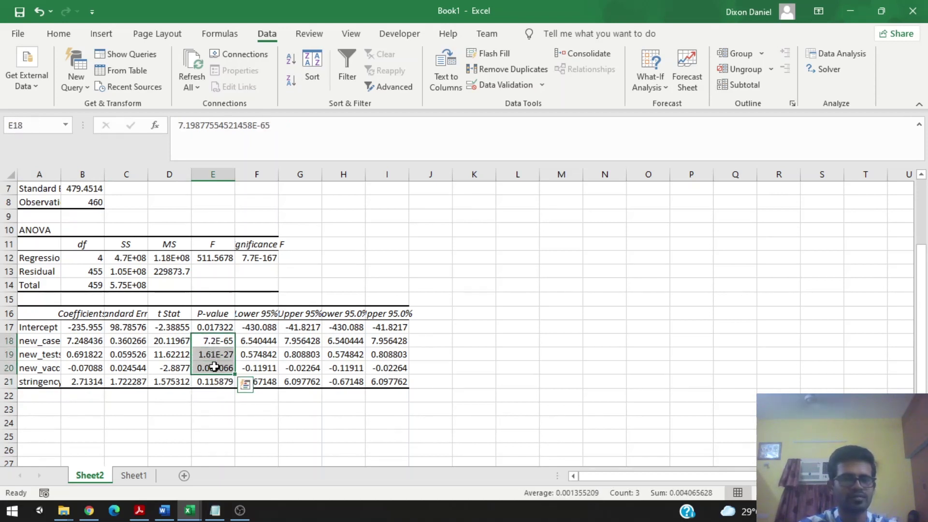
pyautogui.moveTo(44, 341); pyautogui.dragTo(42, 369)
pyautogui.click(222, 382)
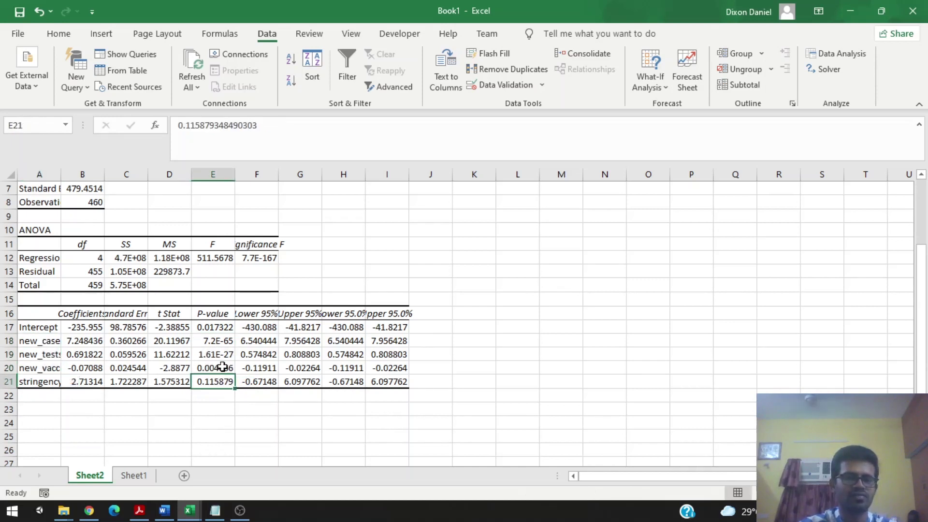
pyautogui.scroll(1, 182, 377)
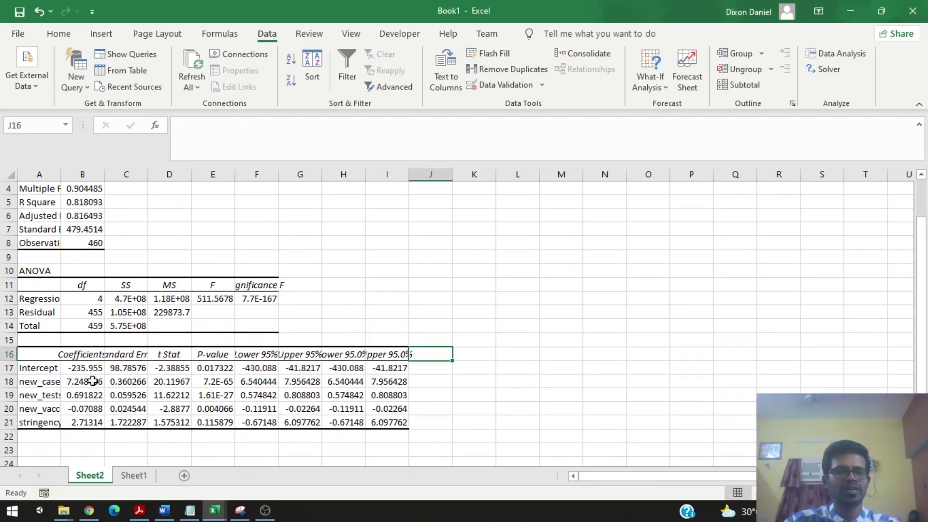
pyautogui.moveTo(91, 384); pyautogui.dragTo(71, 421)
pyautogui.click(40, 382)
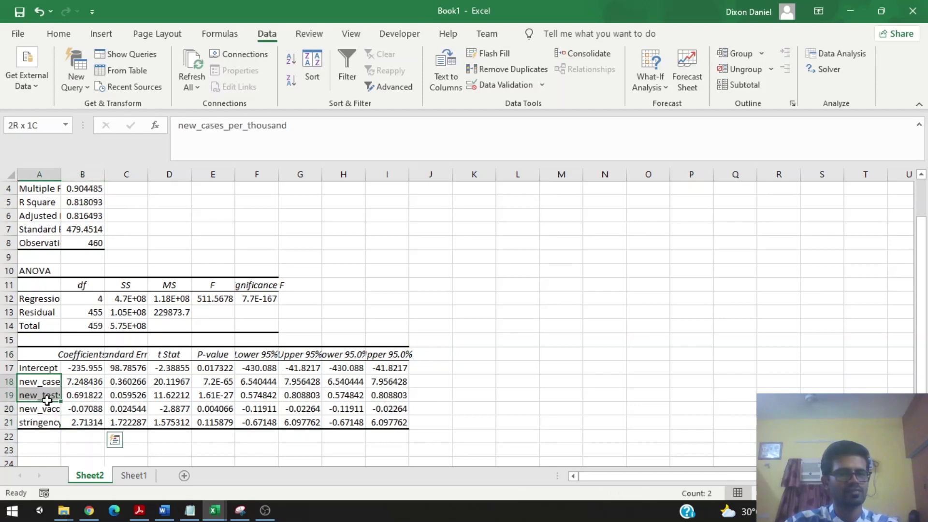
pyautogui.moveTo(111, 423); pyautogui.dragTo(51, 386)
pyautogui.click(76, 391)
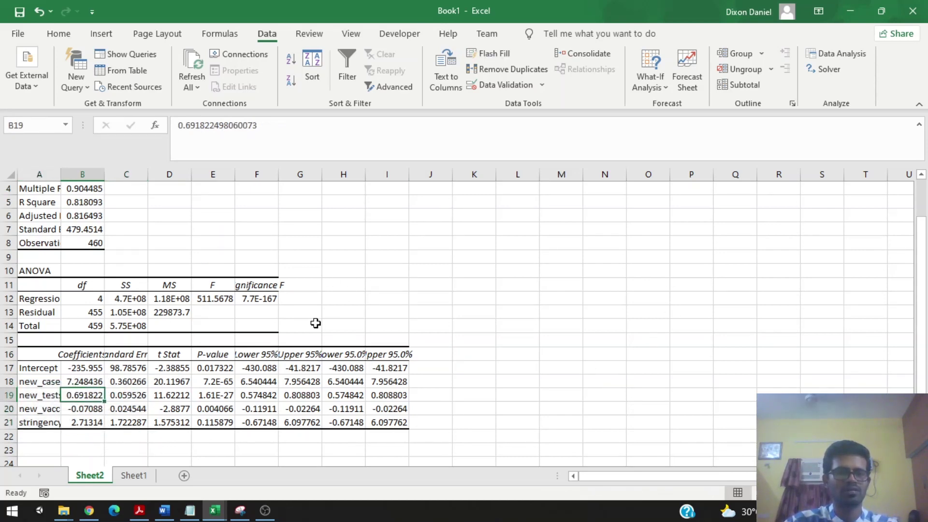
pyautogui.scroll(1, 315, 322)
pyautogui.scroll(-1, 315, 323)
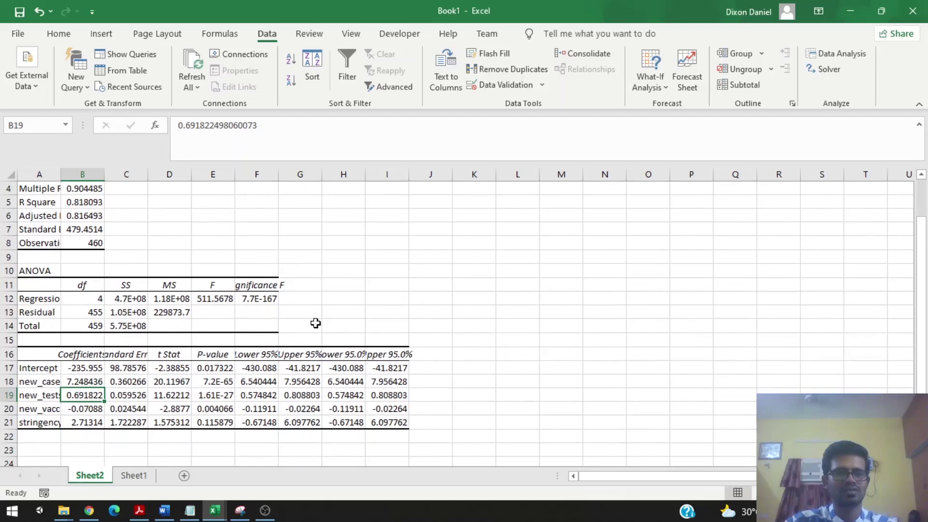
# - Paste the equation image right of the tables, review the Intercept and predictor coefficients, then go to Sheet1
pyautogui.hotkey('ctrl', 'v')
pyautogui.moveTo(389, 406); pyautogui.dragTo(632, 271)
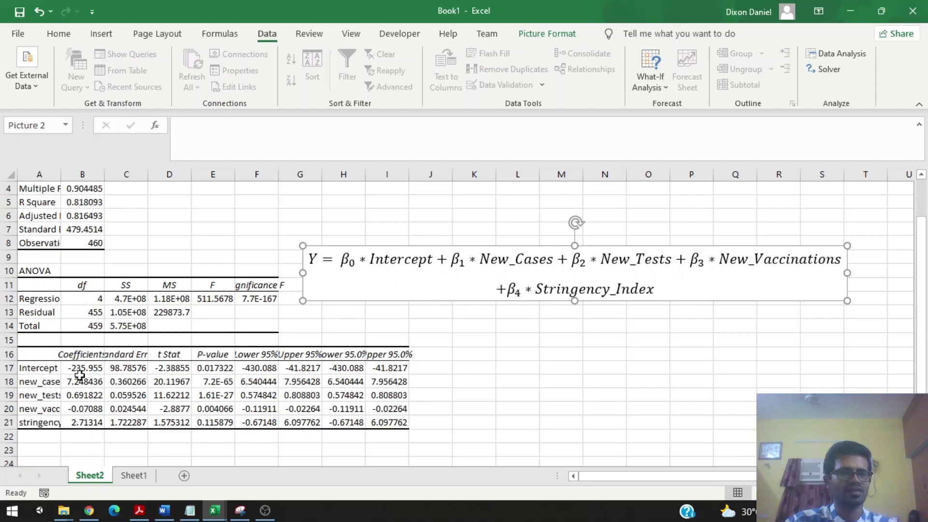
pyautogui.moveTo(83, 370); pyautogui.dragTo(86, 426)
pyautogui.click(42, 370)
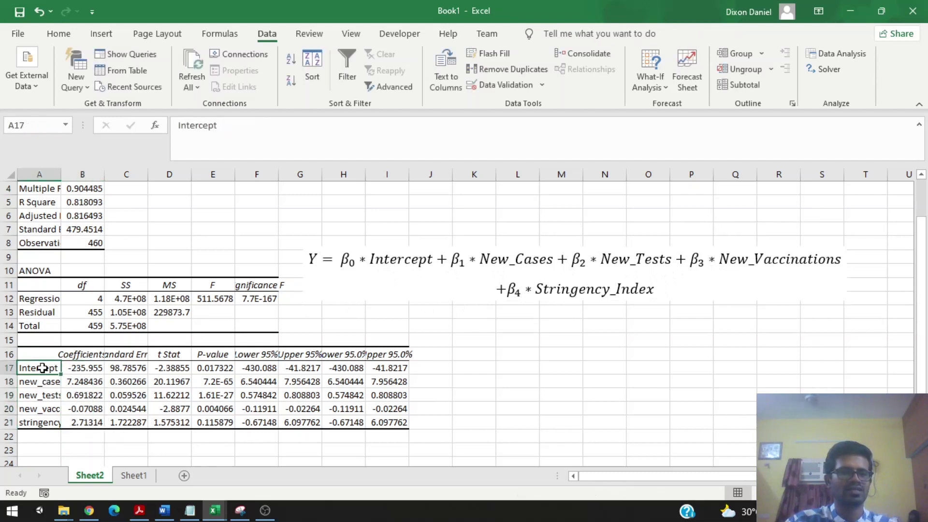
pyautogui.moveTo(43, 381); pyautogui.dragTo(42, 421)
pyautogui.click(96, 379)
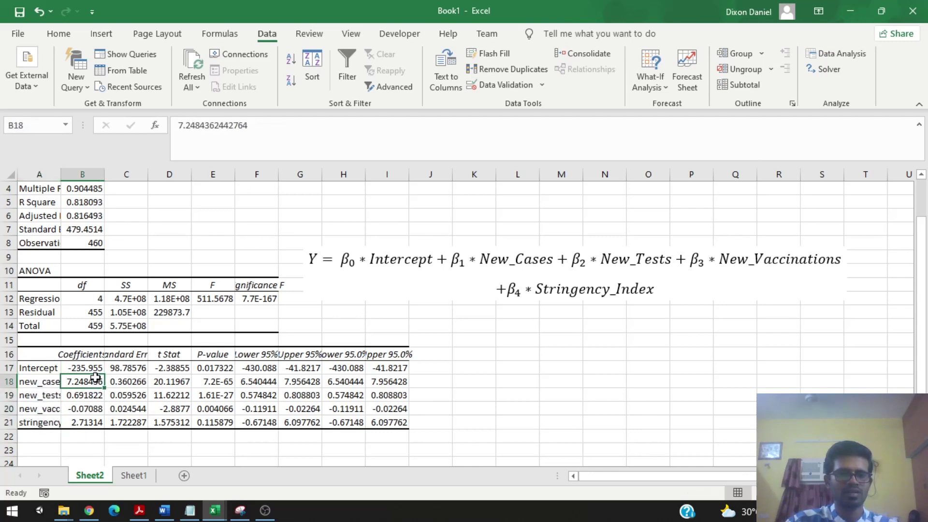
pyautogui.click(133, 476)
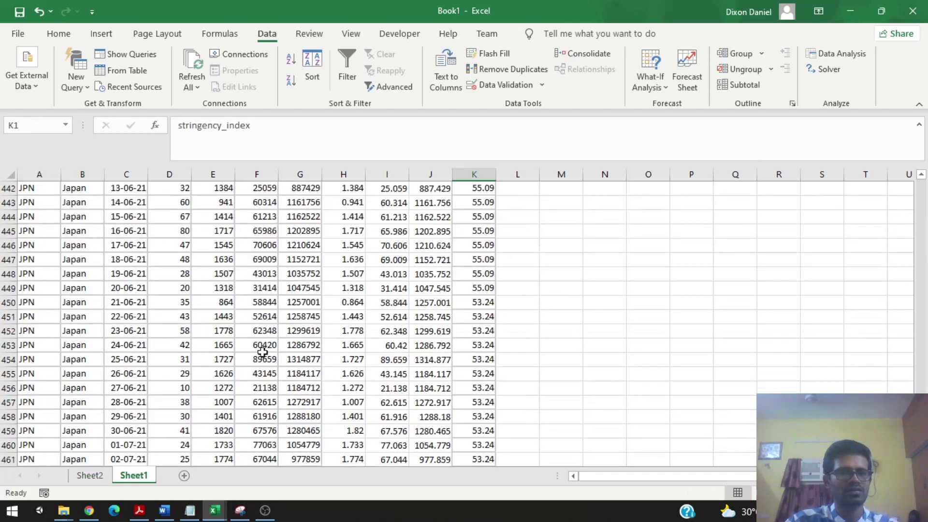
# - Check the new_cases_per_thousand heading at the top of Sheet1, then go back to Sheet2
pyautogui.scroll(6, 255, 348)
pyautogui.moveTo(921, 403); pyautogui.dragTo(922, 180)
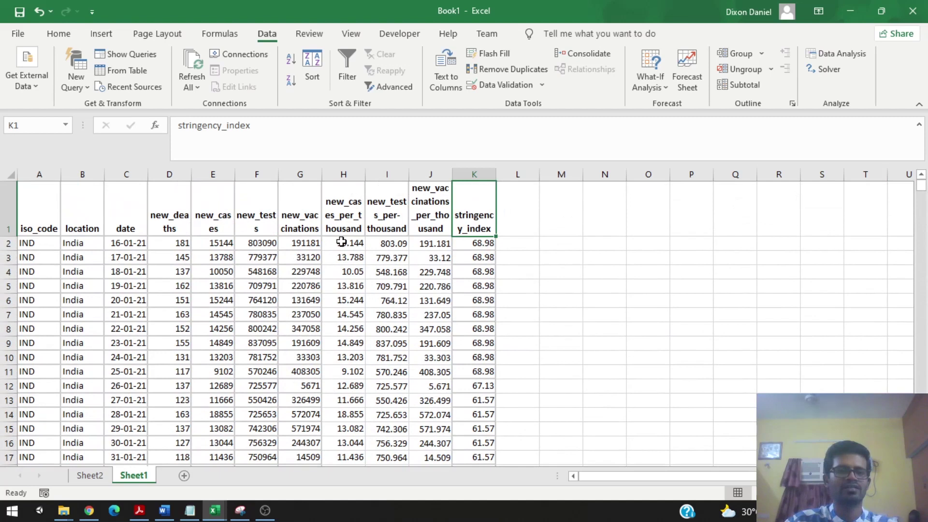
pyautogui.click(342, 217)
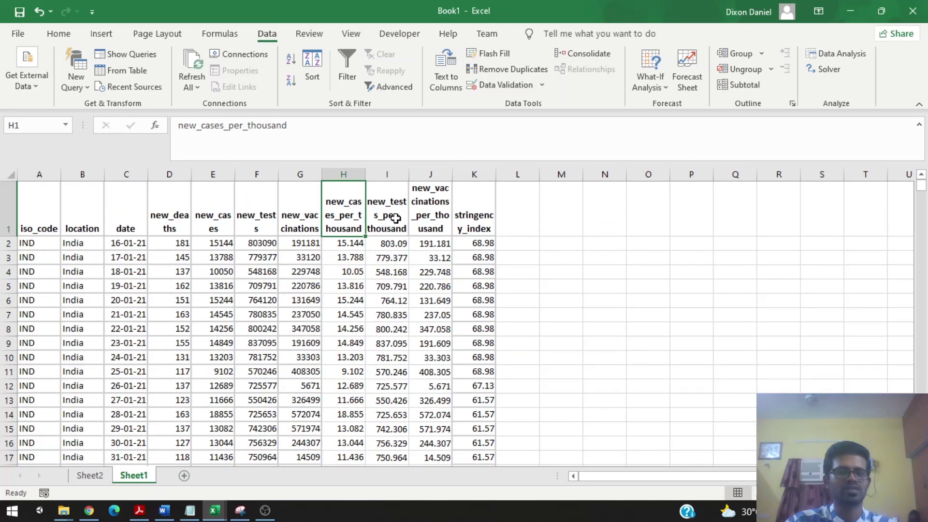
pyautogui.click(90, 475)
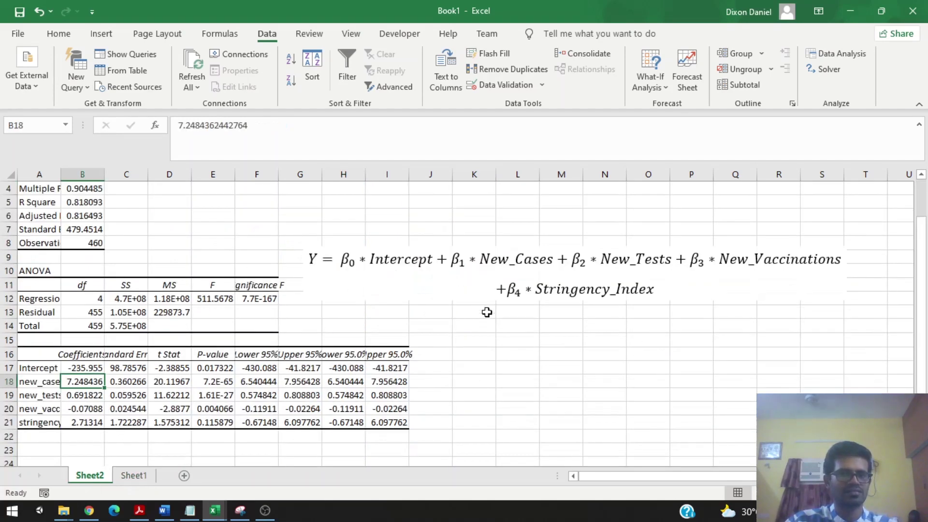
# - Raise the equation image about 18 px and review coefficients B18–B20, including new_vaccinations -0.0708768
pyautogui.moveTo(490, 289); pyautogui.dragTo(489, 281)
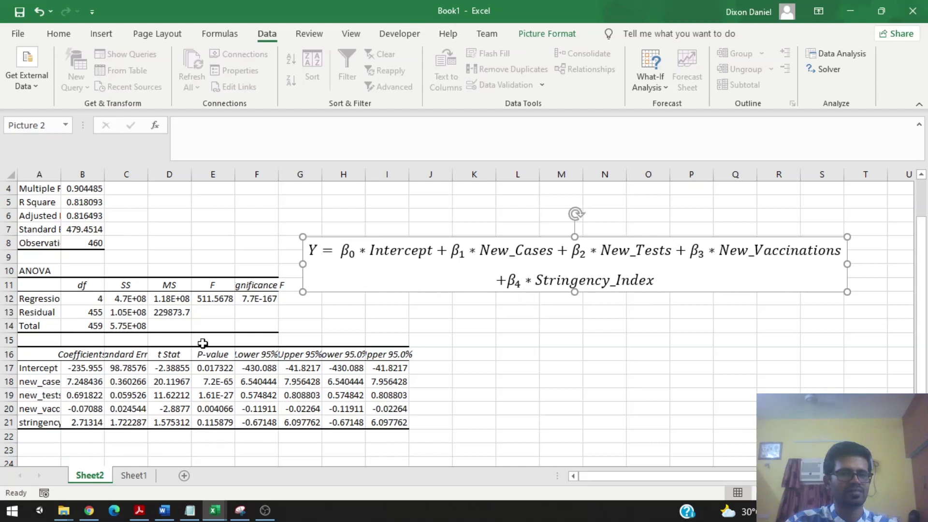
pyautogui.click(86, 382)
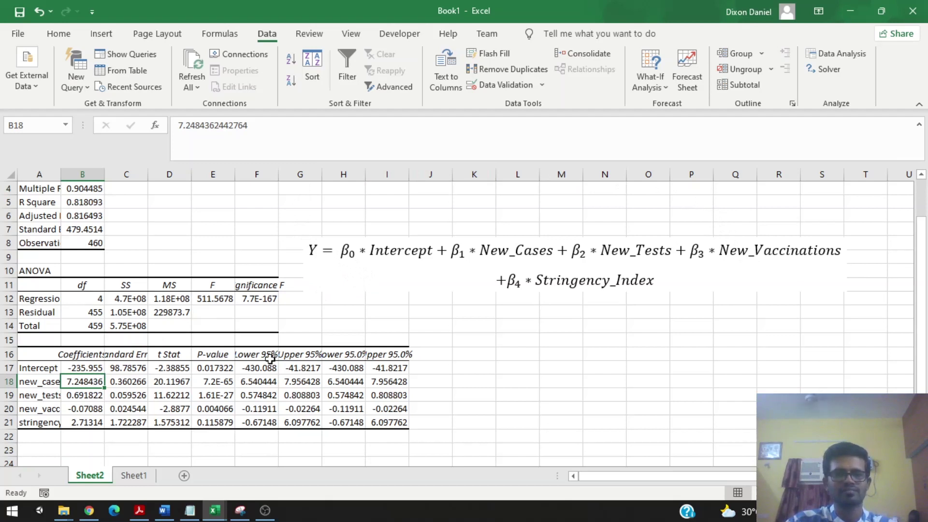
pyautogui.click(647, 251)
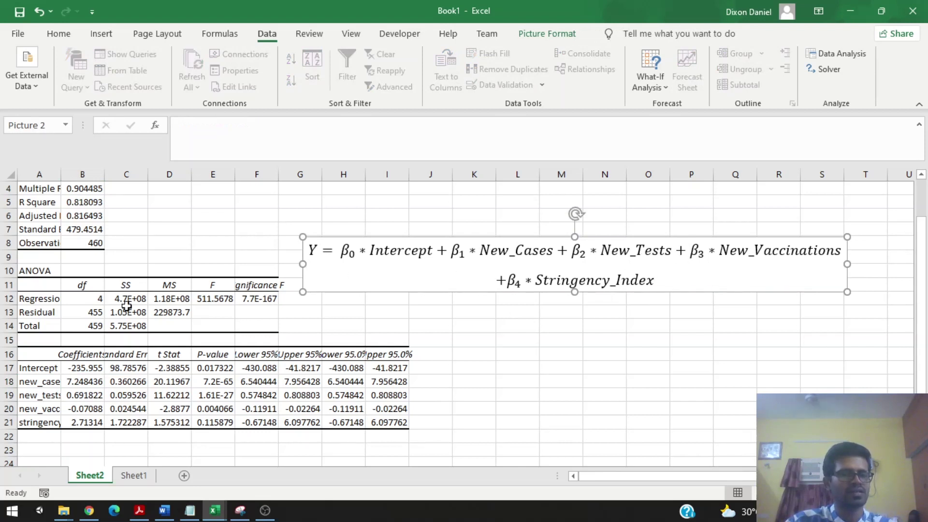
pyautogui.click(89, 395)
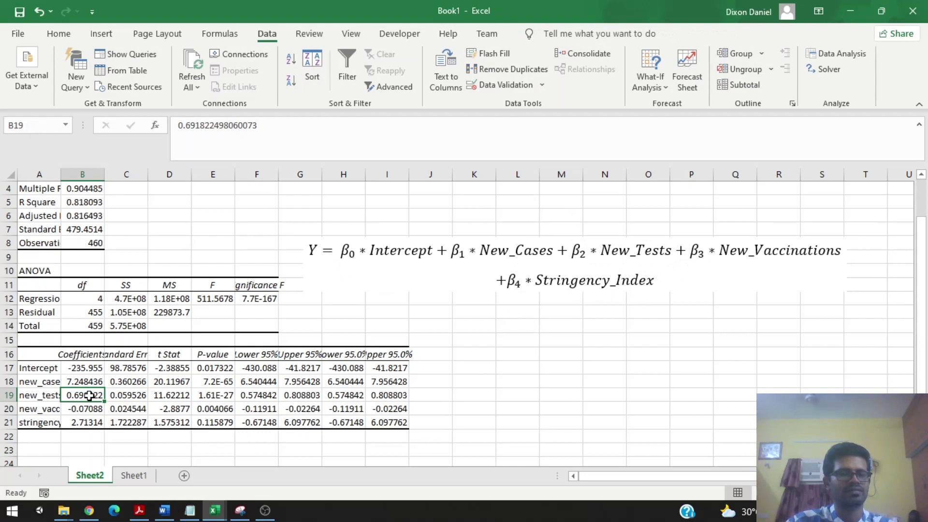
pyautogui.click(83, 410)
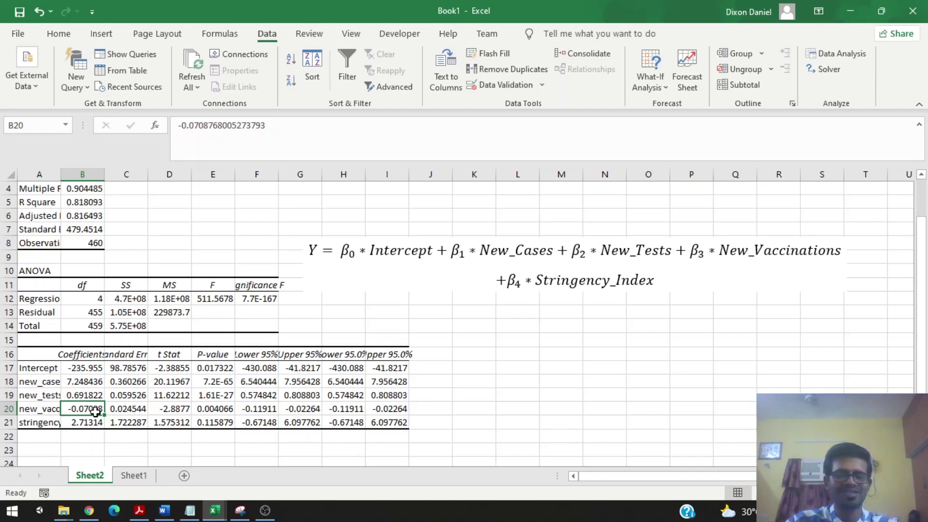
pyautogui.click(33, 411)
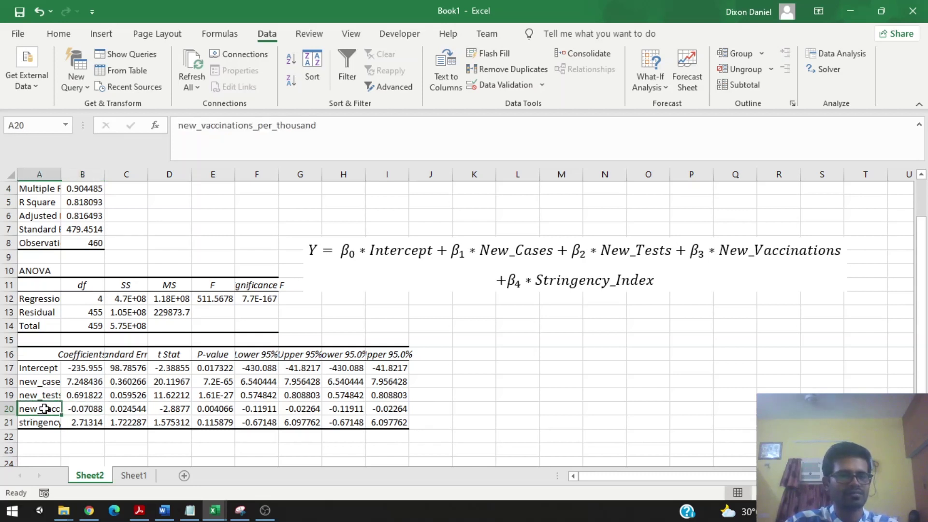
pyautogui.click(81, 410)
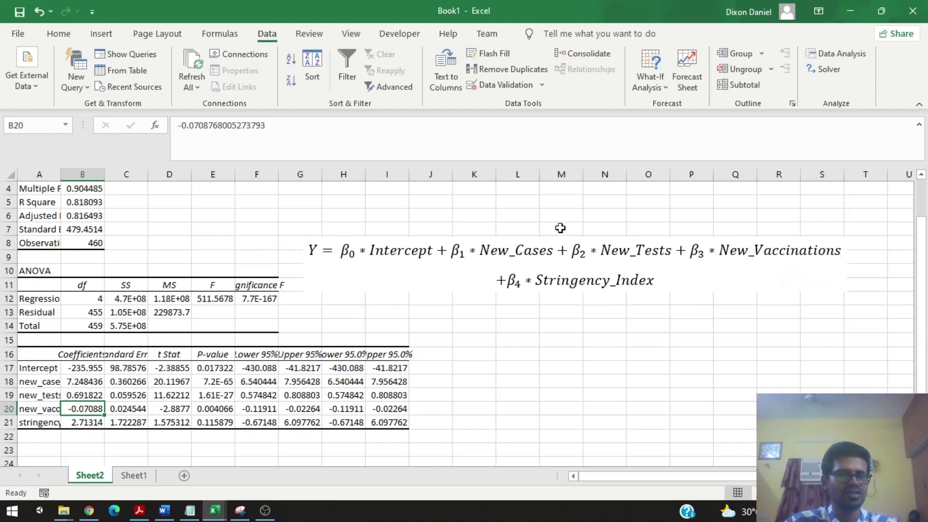
pyautogui.click(465, 257)
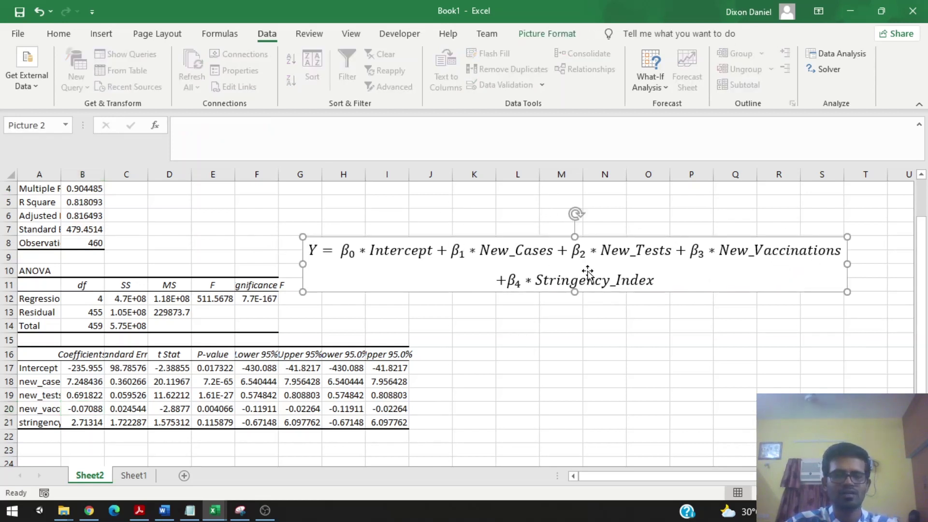
pyautogui.click(611, 311)
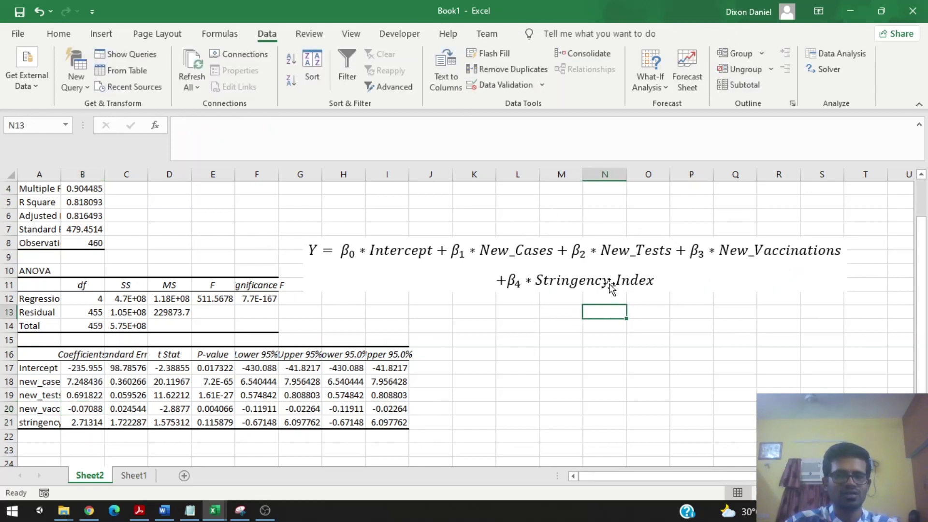
pyautogui.click(81, 423)
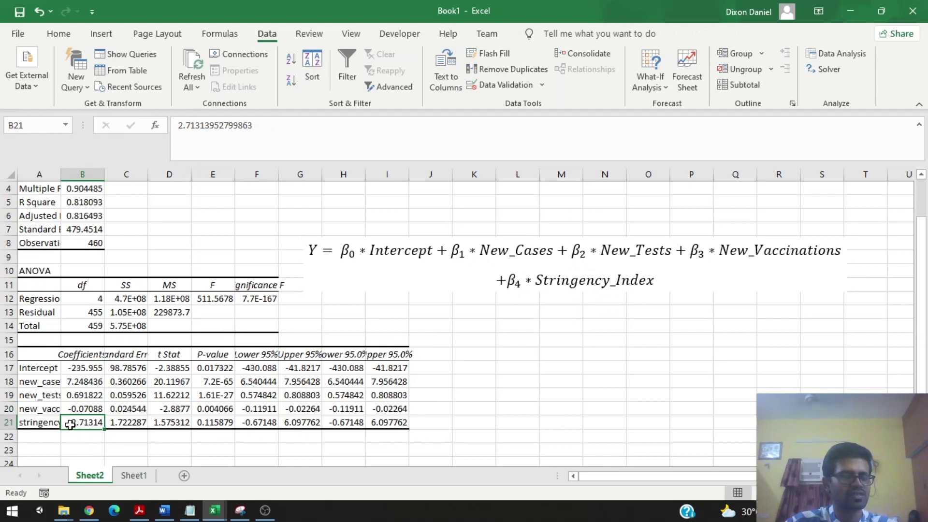
pyautogui.click(585, 282)
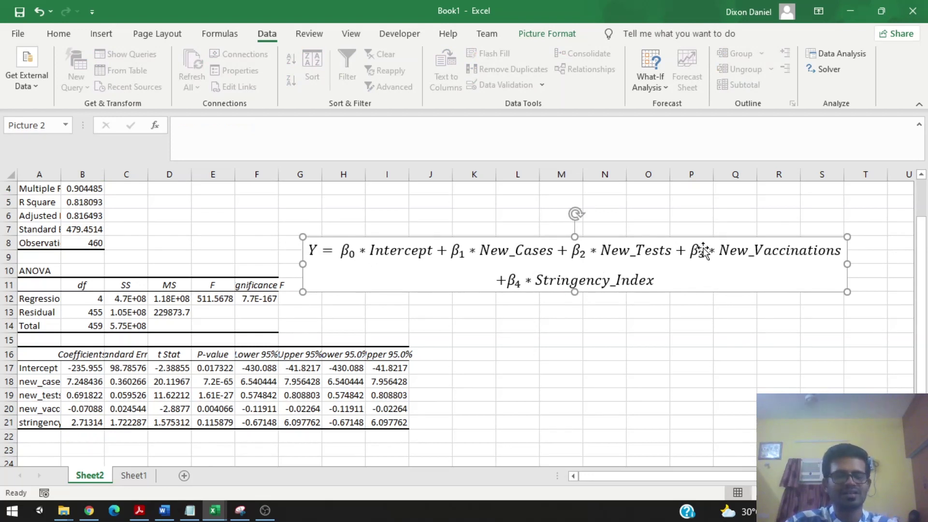
pyautogui.click(634, 307)
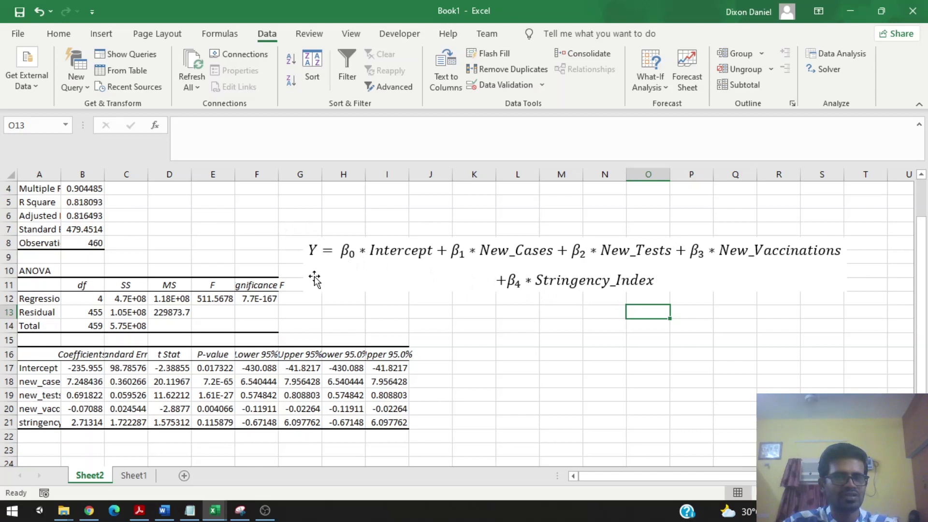
pyautogui.click(90, 420)
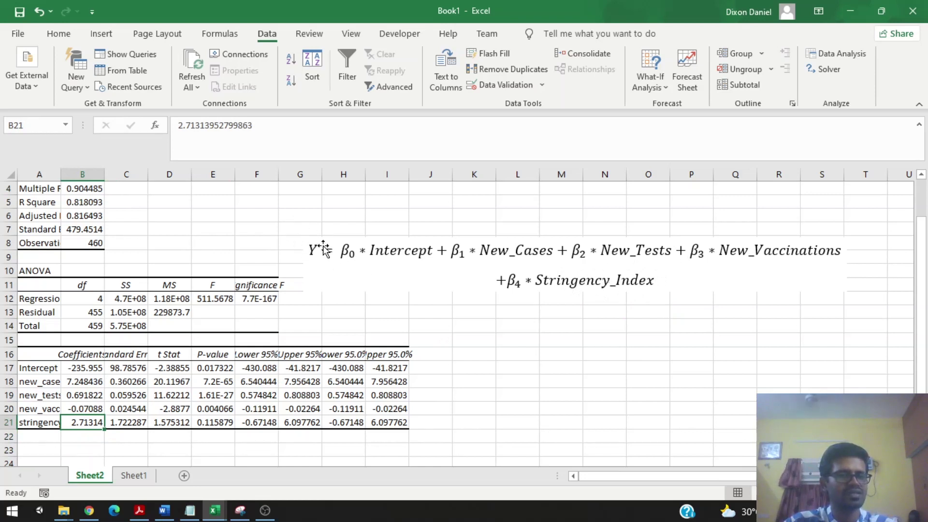
pyautogui.click(593, 260)
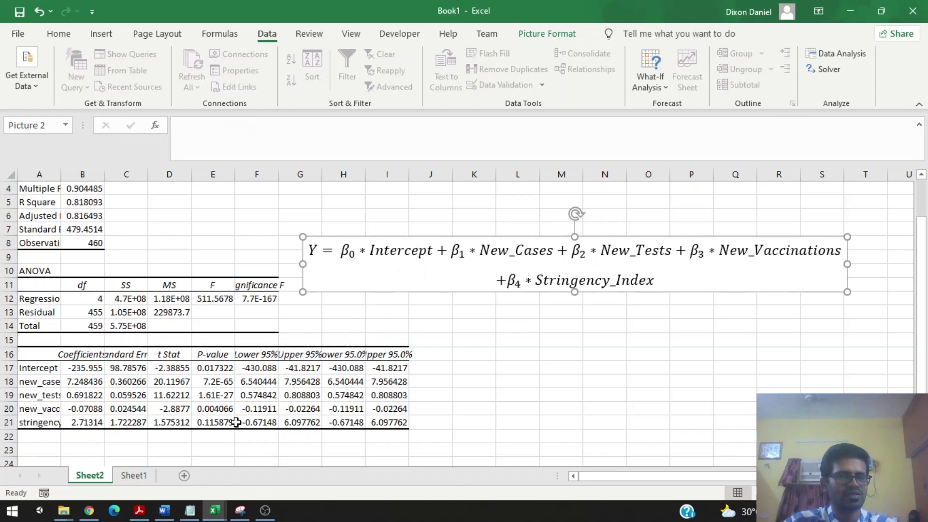
pyautogui.click(221, 419)
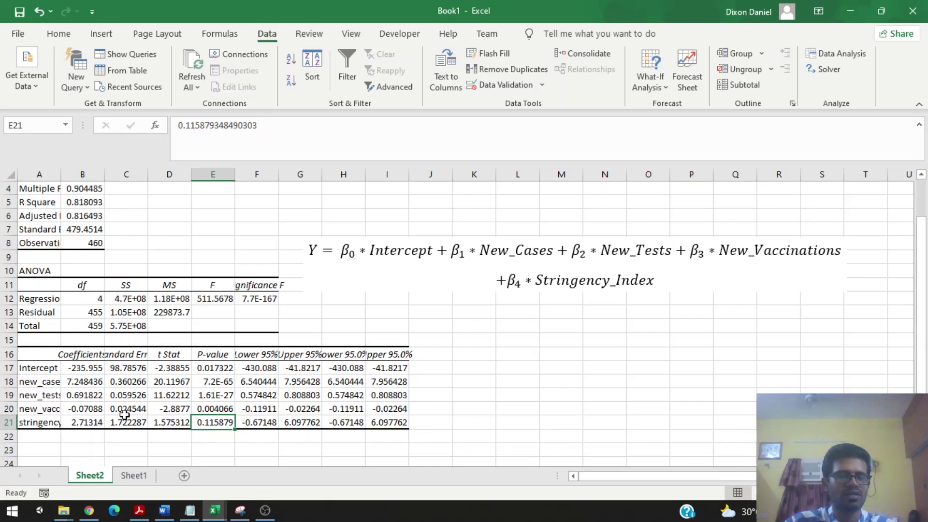
pyautogui.click(42, 423)
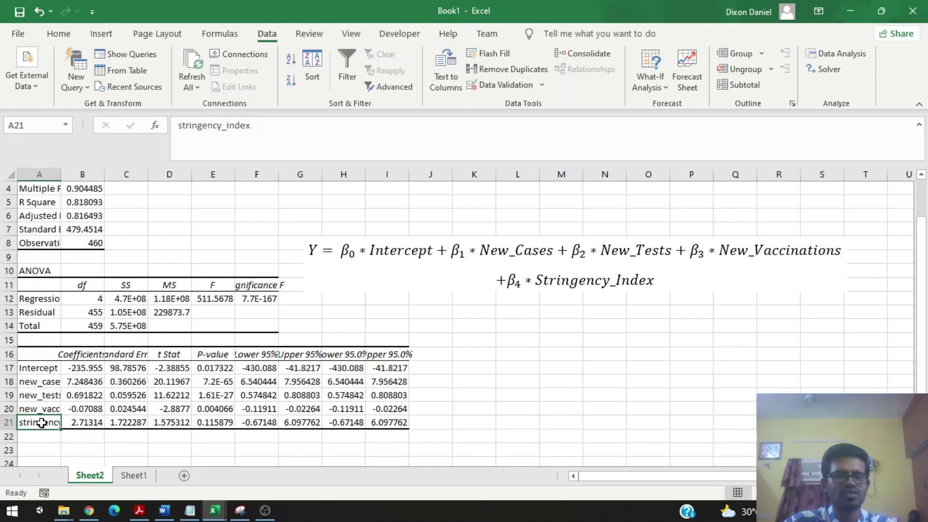